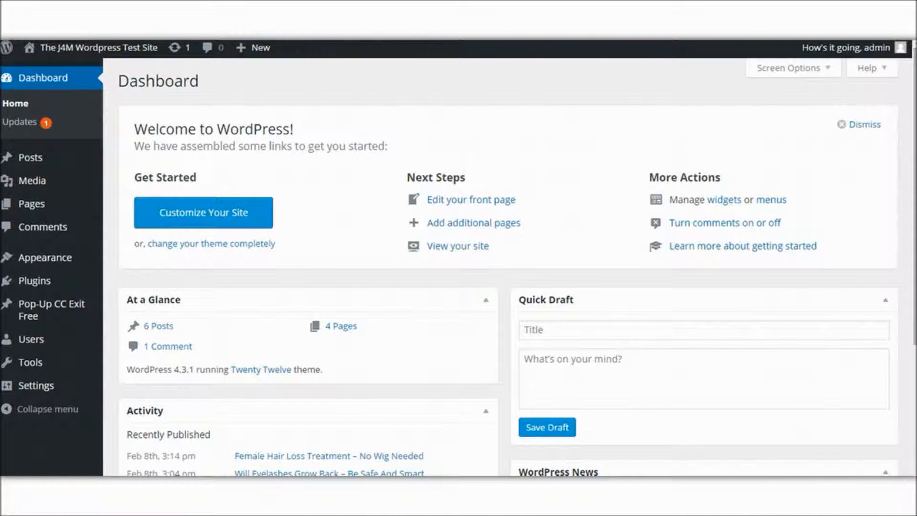
Step: Search the installable WordPress plugins for "cc exit pop"
click(198, 19)
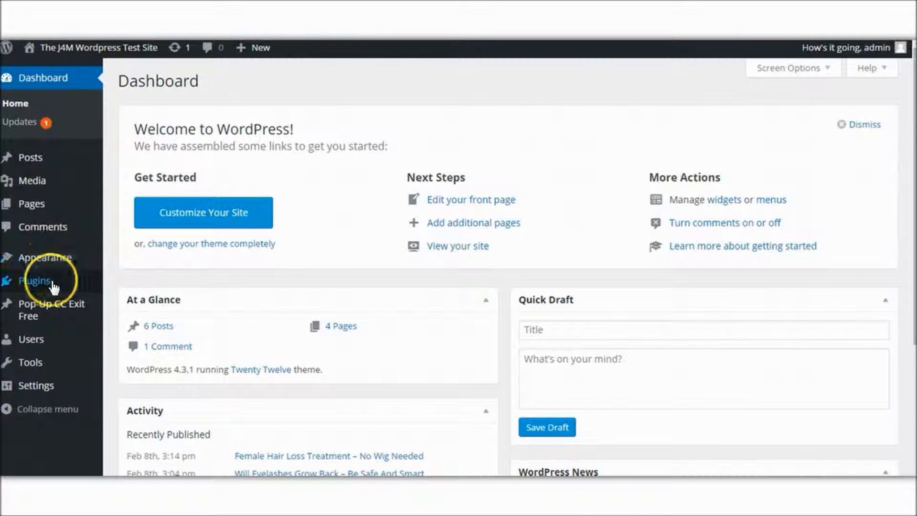
mouse_move(53, 286)
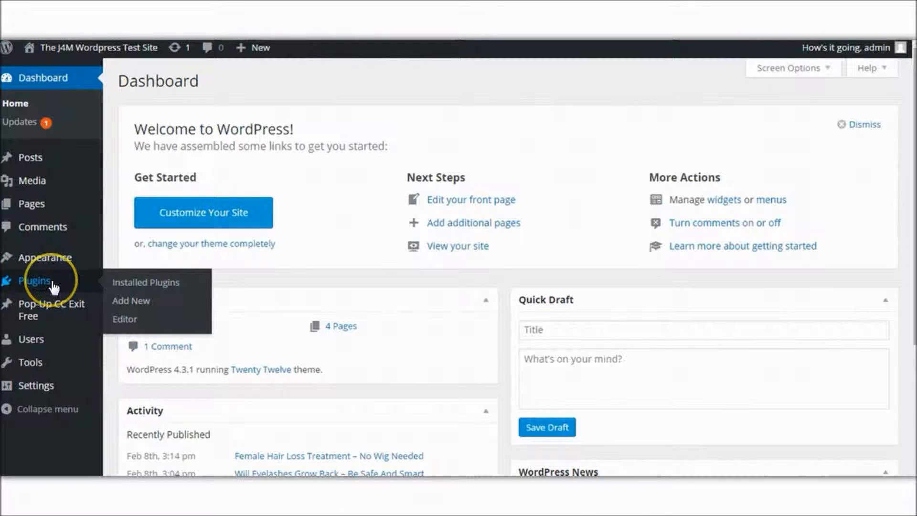
click(147, 306)
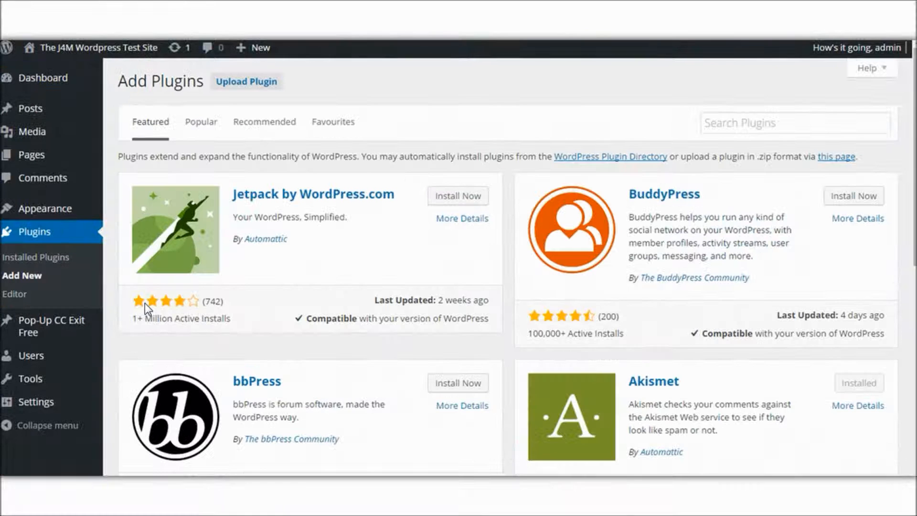
click(711, 121)
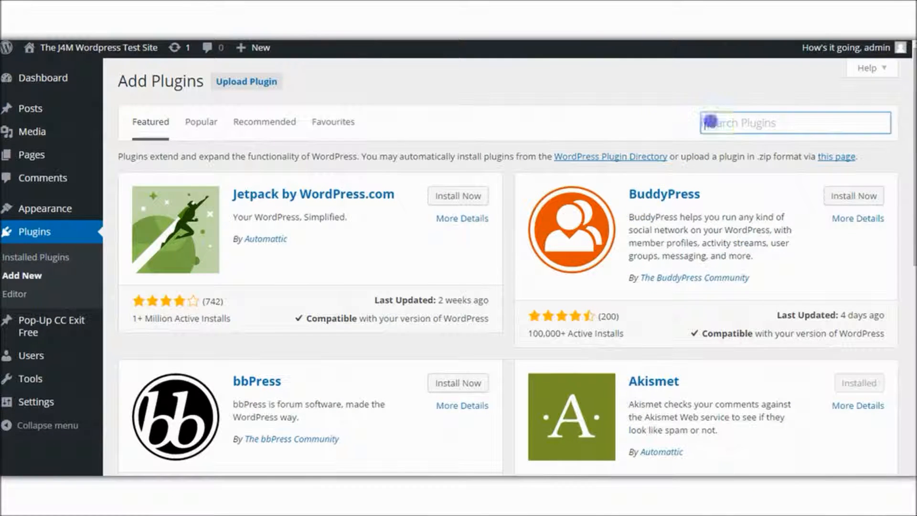
text(c)
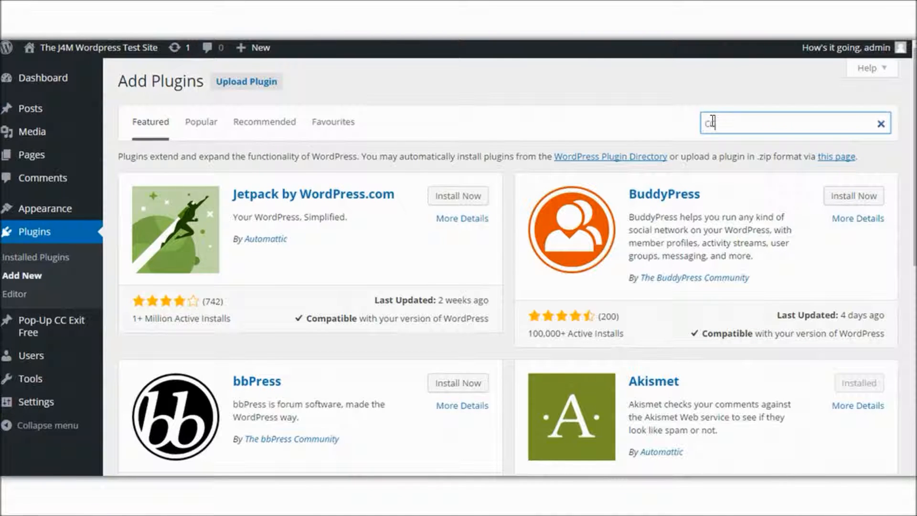
text(c exit pop)
key(Return)
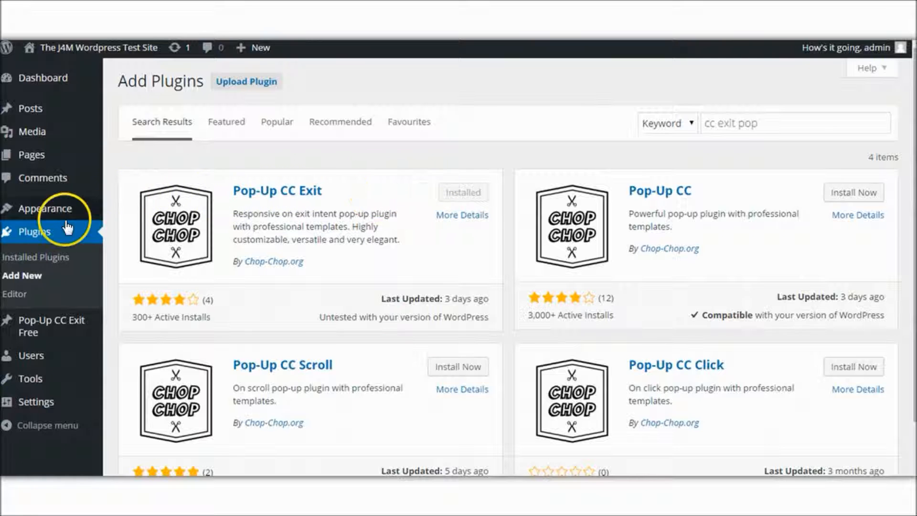
Step: Create a new Pop-Up CC Exit Free pop-up and title it "demo pop"
mouse_move(54, 330)
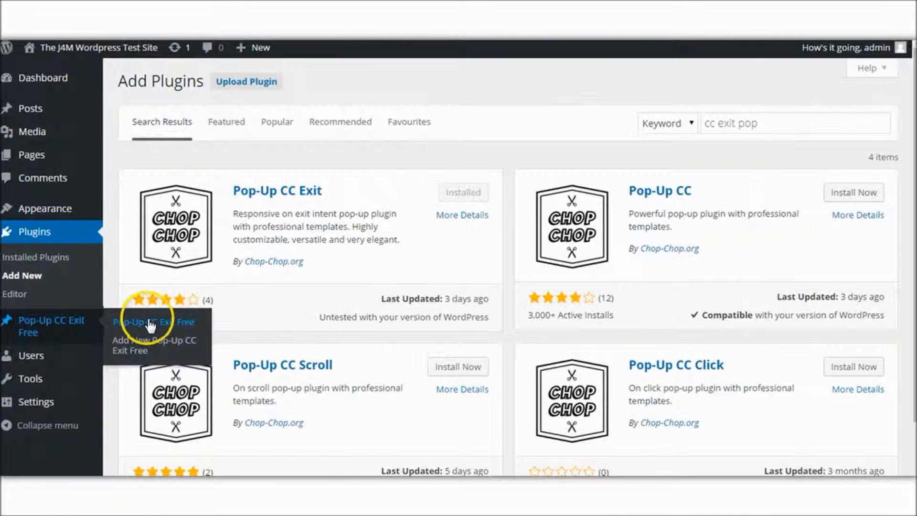
click(136, 345)
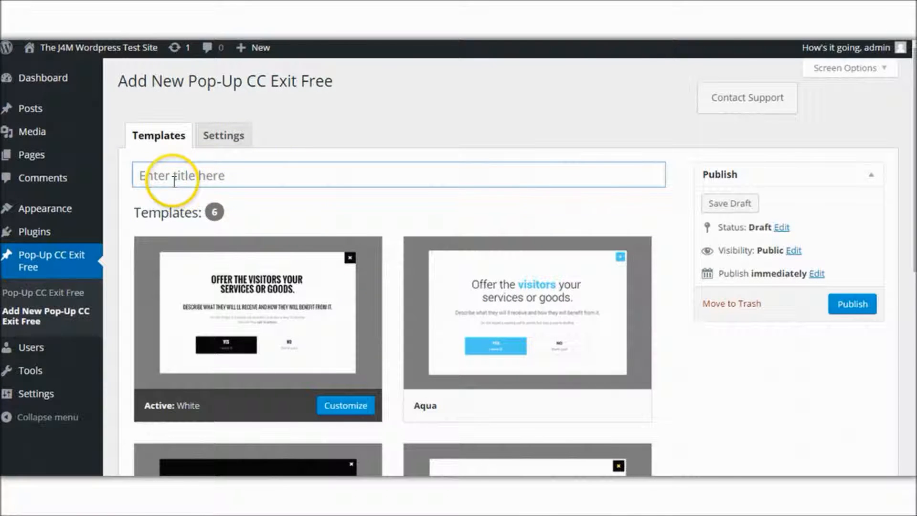
click(156, 175)
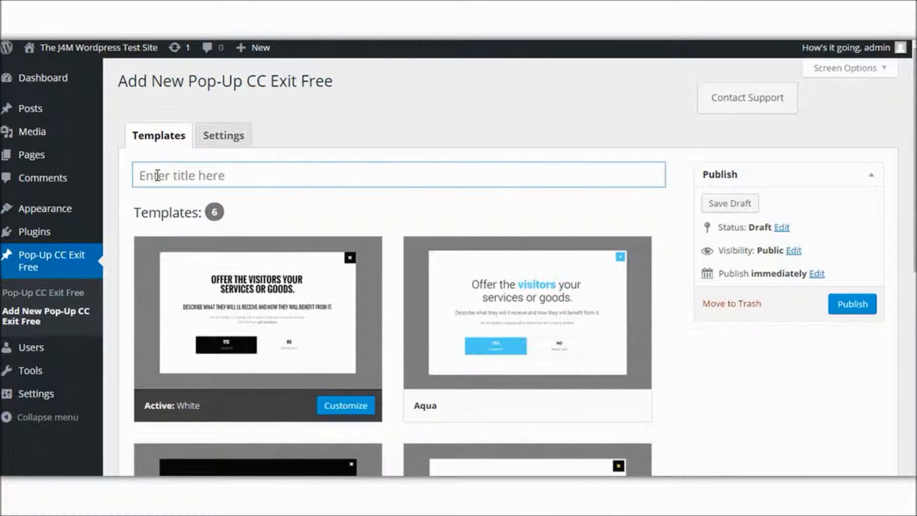
text(dem)
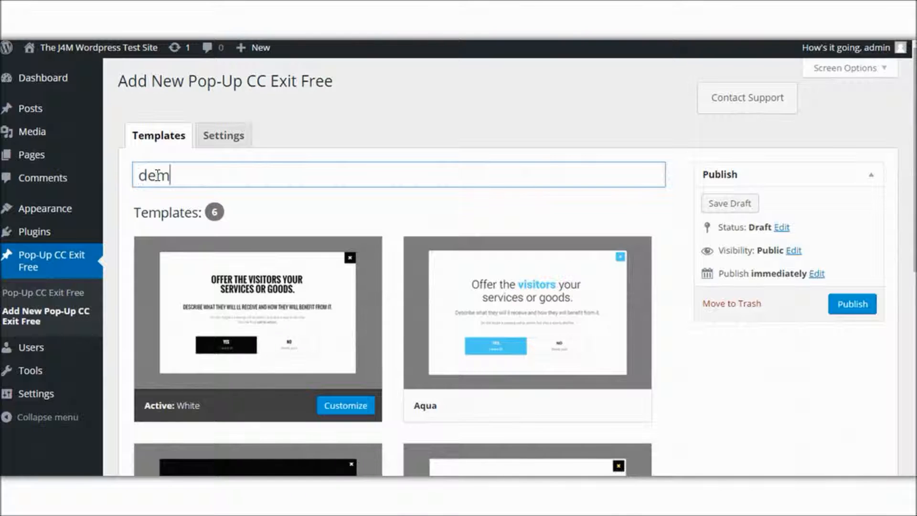
text(p pop)
key(BackSpace)
key(BackSpace)
key(BackSpace)
key(BackSpace)
key(BackSpace)
text(o pop)
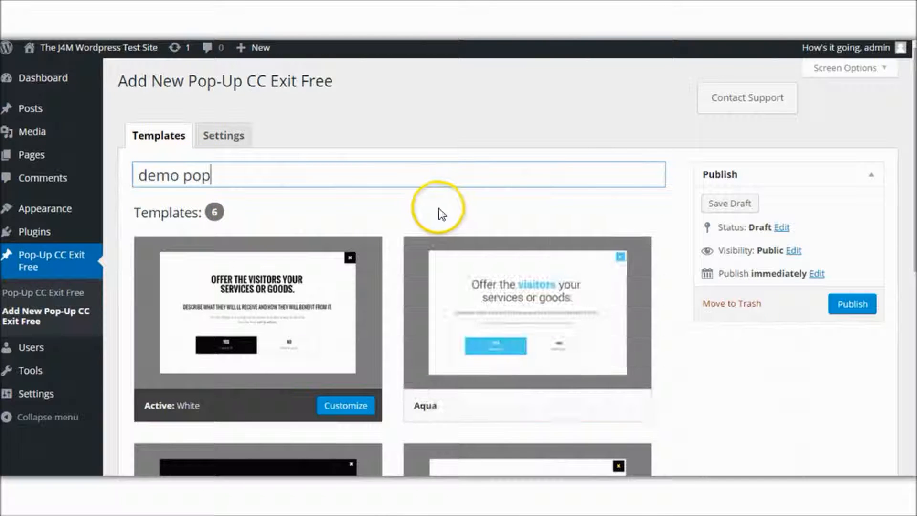
Step: Activate the Aqua template for the new pop-up
drag(913, 184, 909, 154)
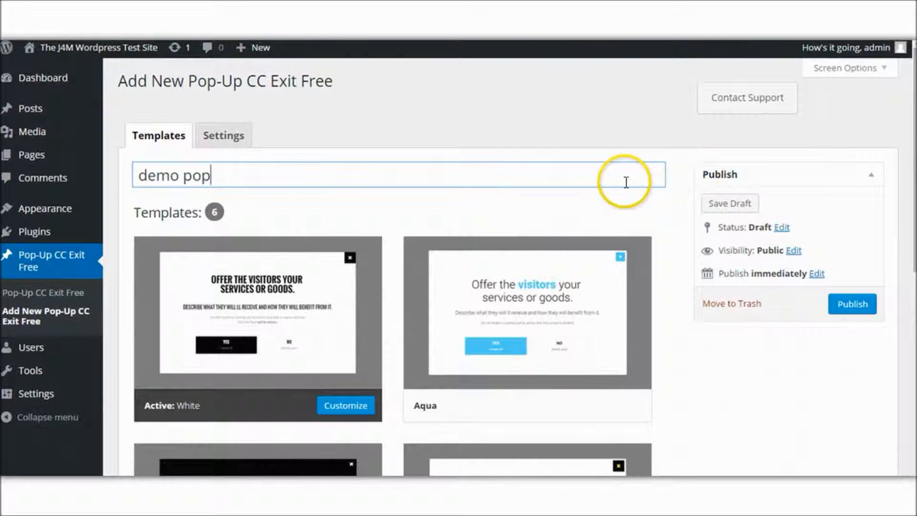
click(500, 297)
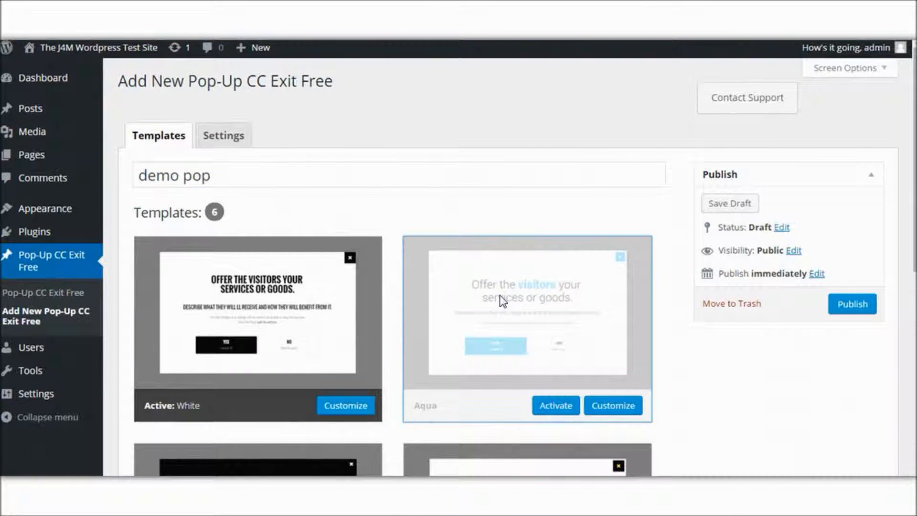
click(559, 407)
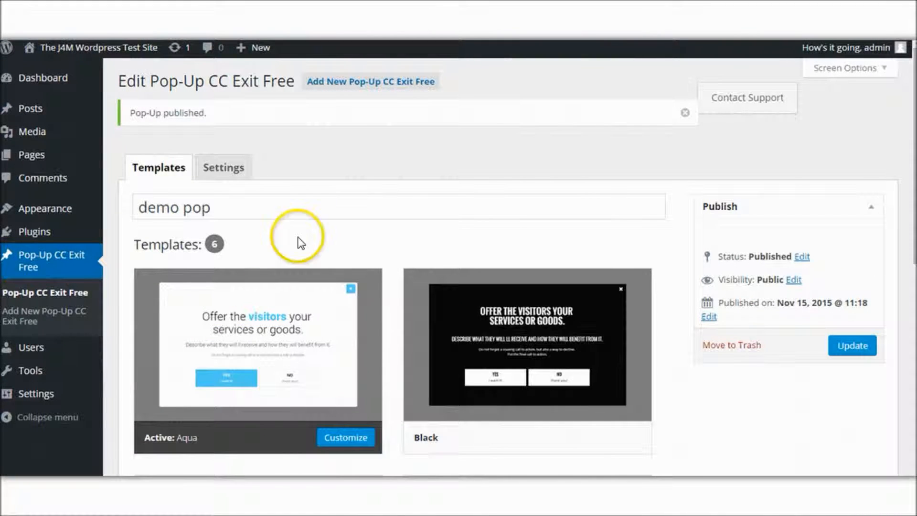
Step: Start customizing the active Aqua template and set the pop-up's general size to Big
click(346, 436)
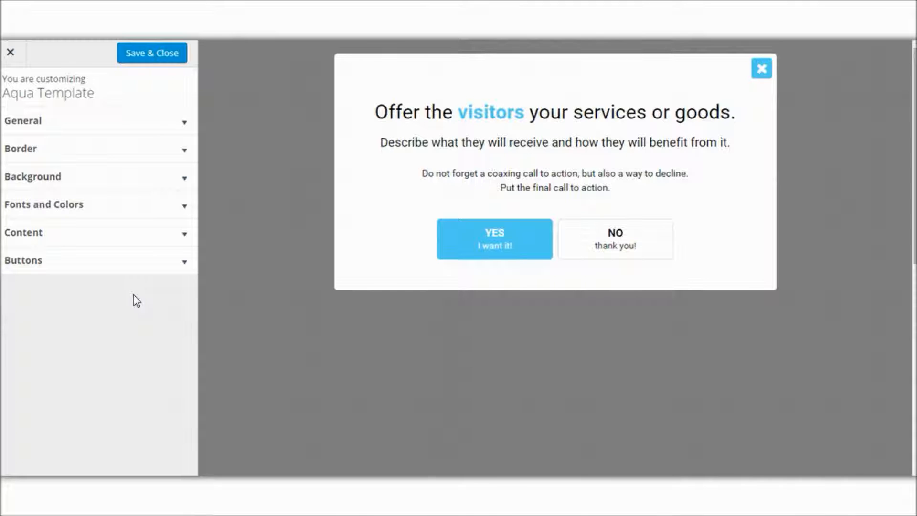
click(154, 306)
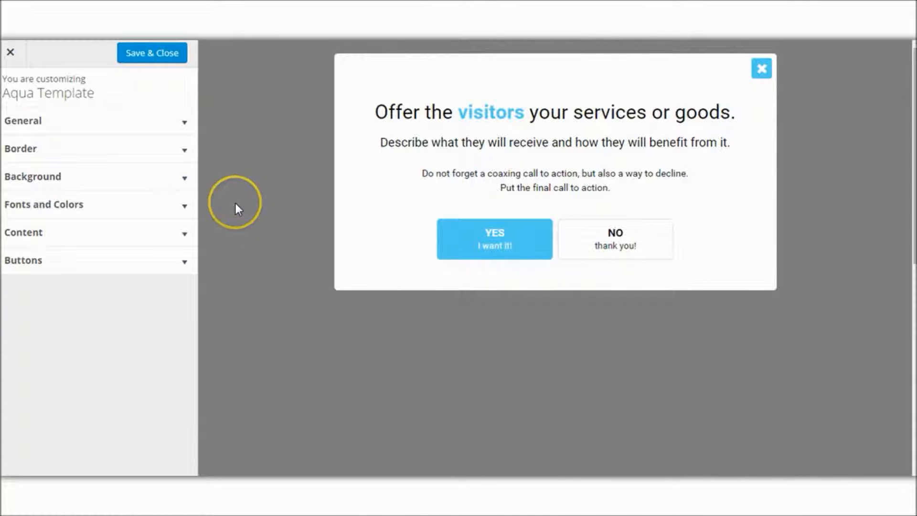
click(185, 125)
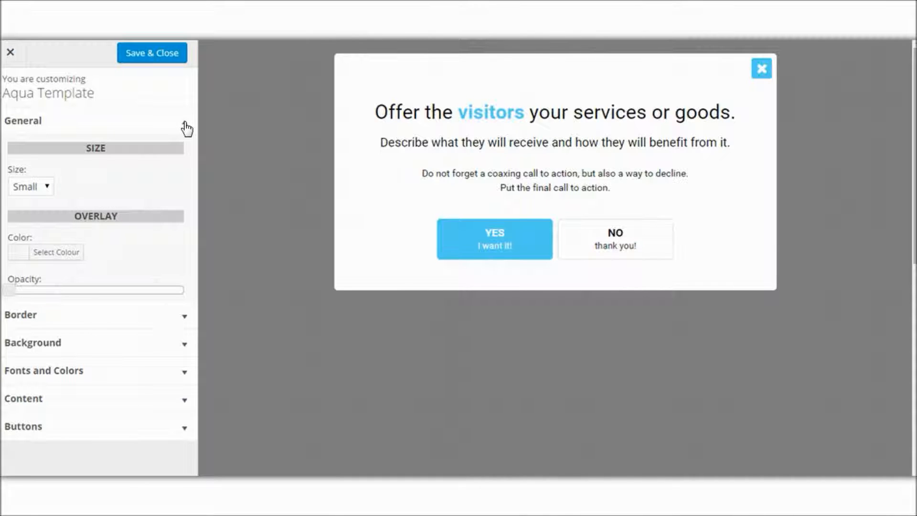
click(49, 185)
click(38, 218)
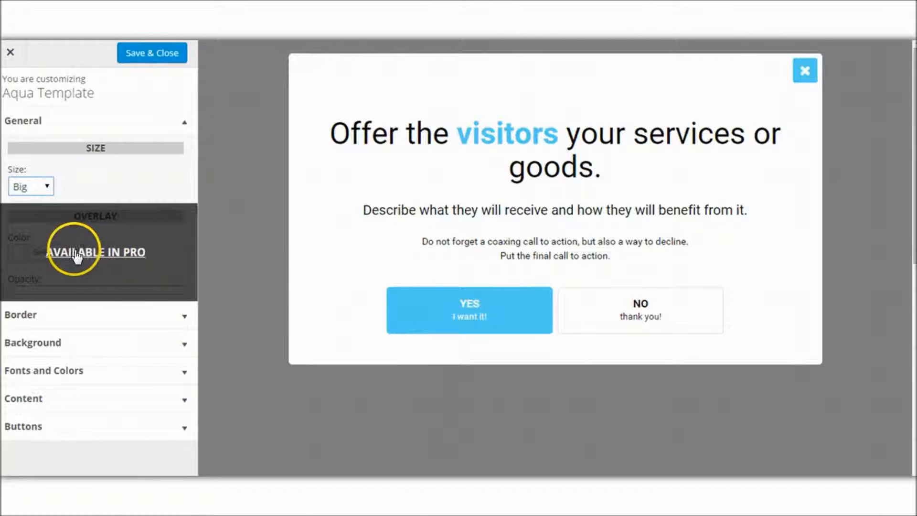
click(185, 127)
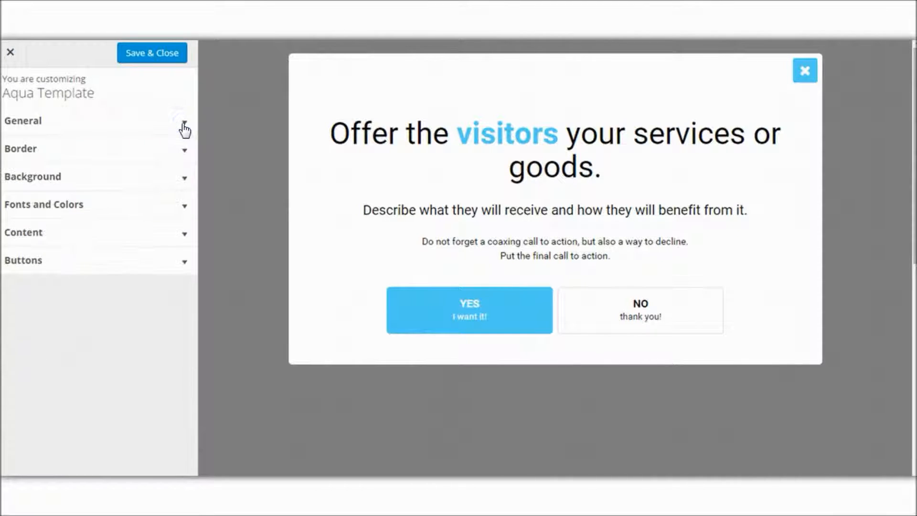
Step: Check the border options offered for the Aqua template
click(186, 152)
click(143, 191)
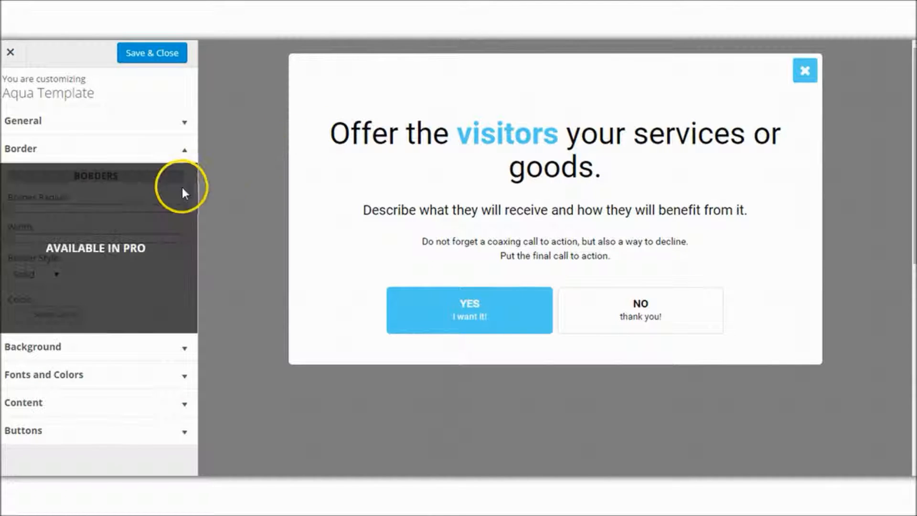
click(186, 152)
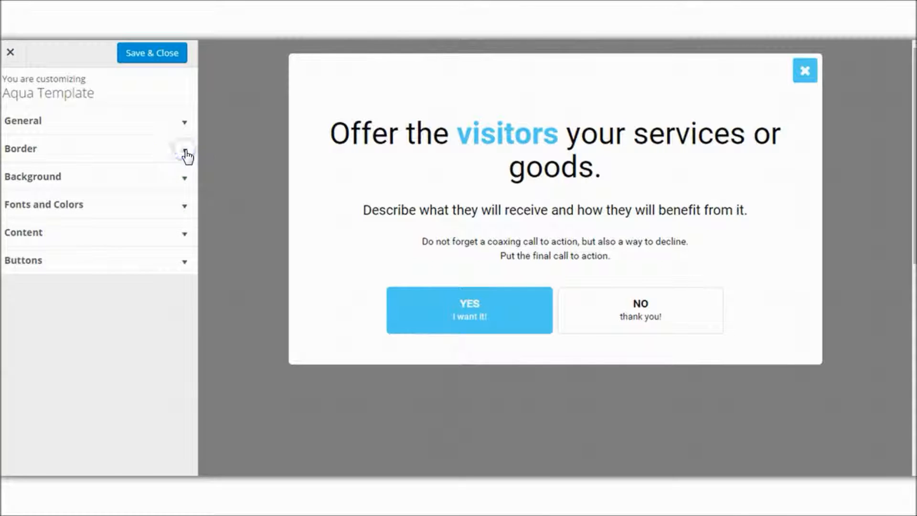
Step: Try red, orange and yellow as the pop-up's background colour and return it to white (#ffffff)
click(185, 178)
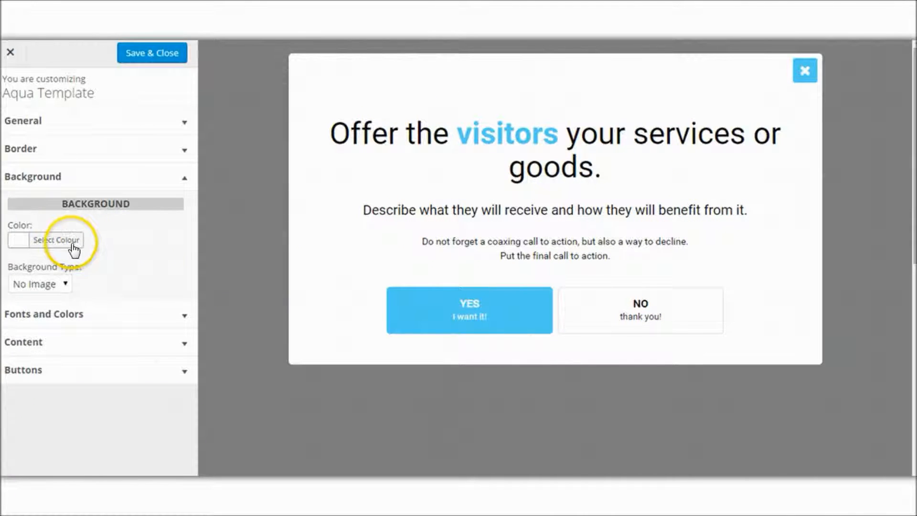
click(54, 241)
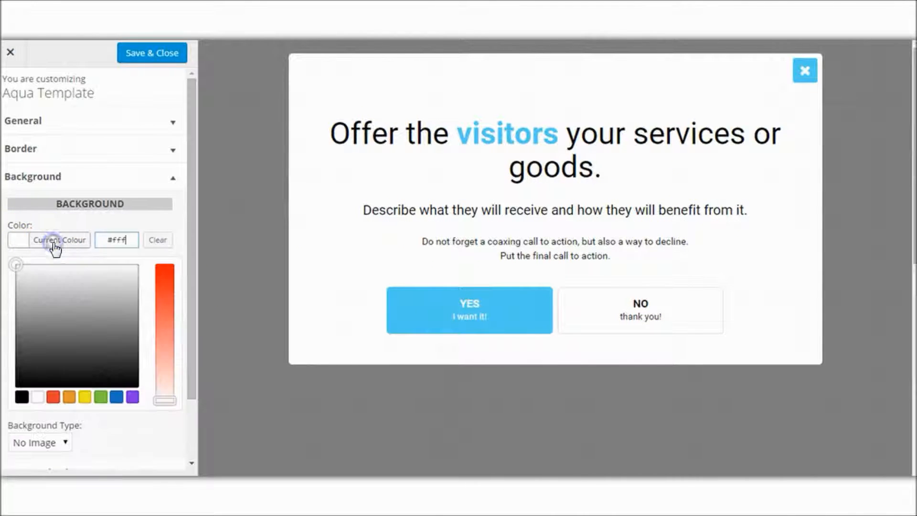
click(53, 397)
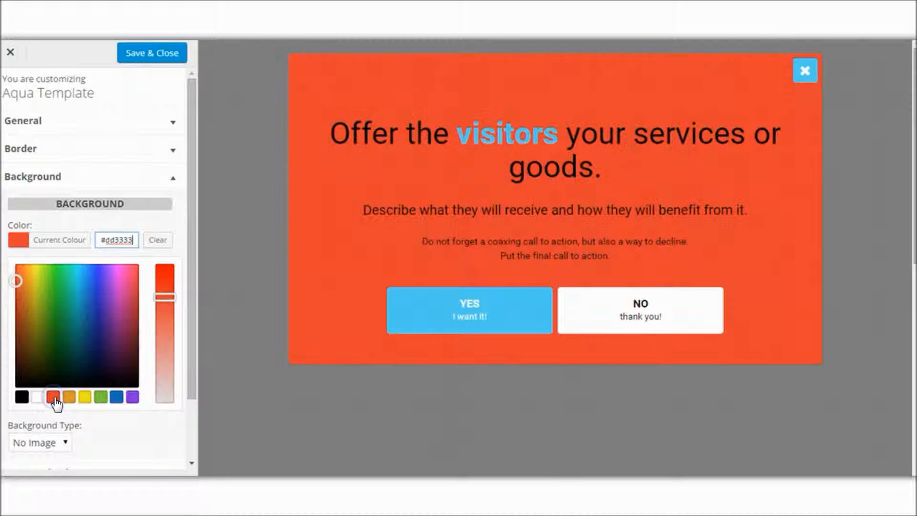
click(68, 397)
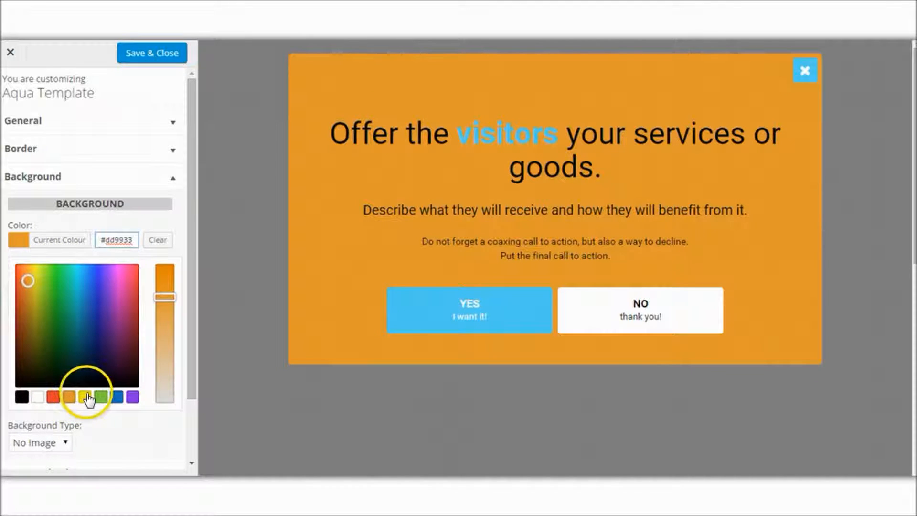
click(84, 397)
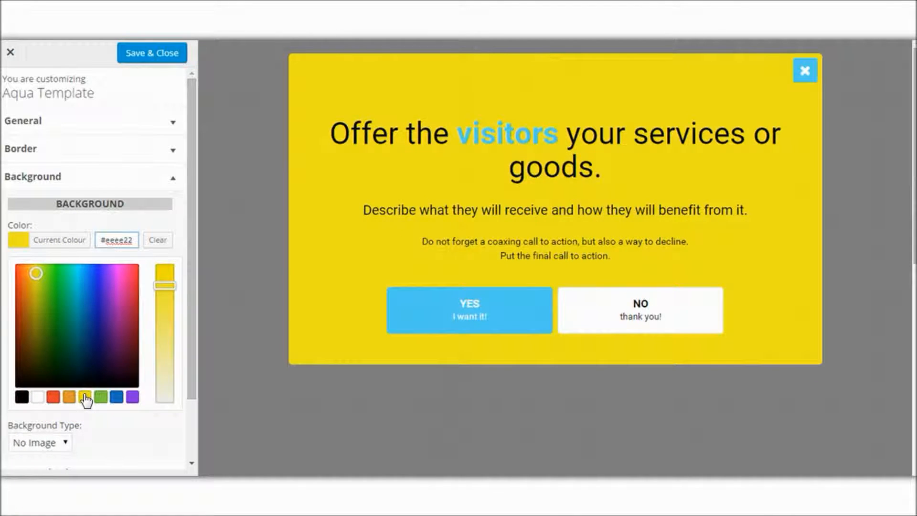
click(37, 397)
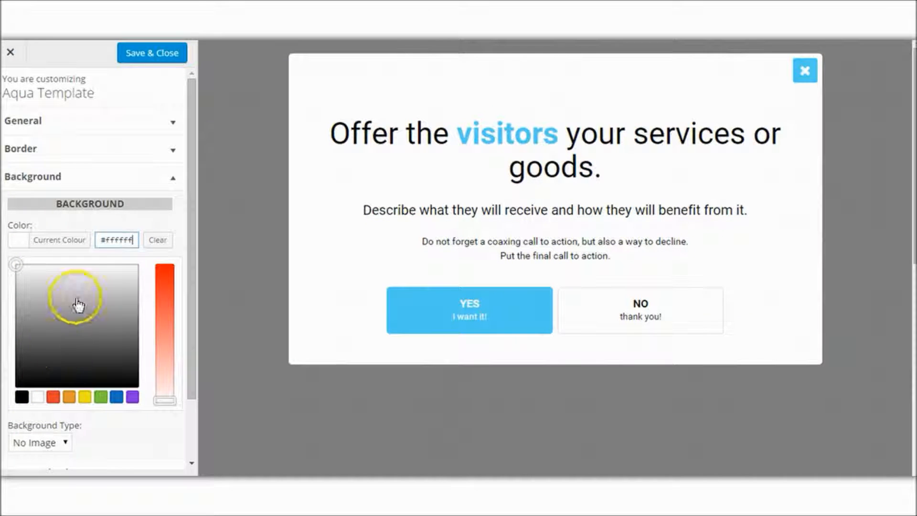
click(136, 219)
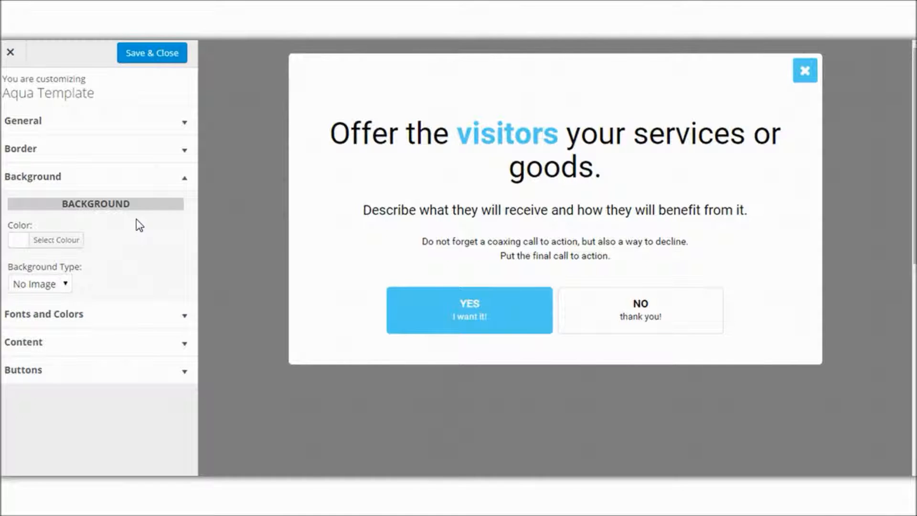
Step: Set the pop-up's background type to Image and use the beach picture 28.jpg from the media library
click(65, 285)
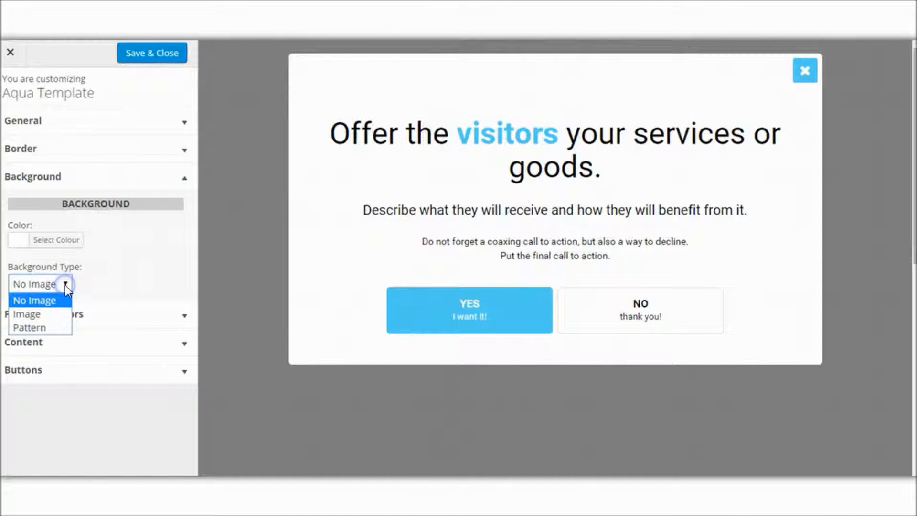
click(49, 315)
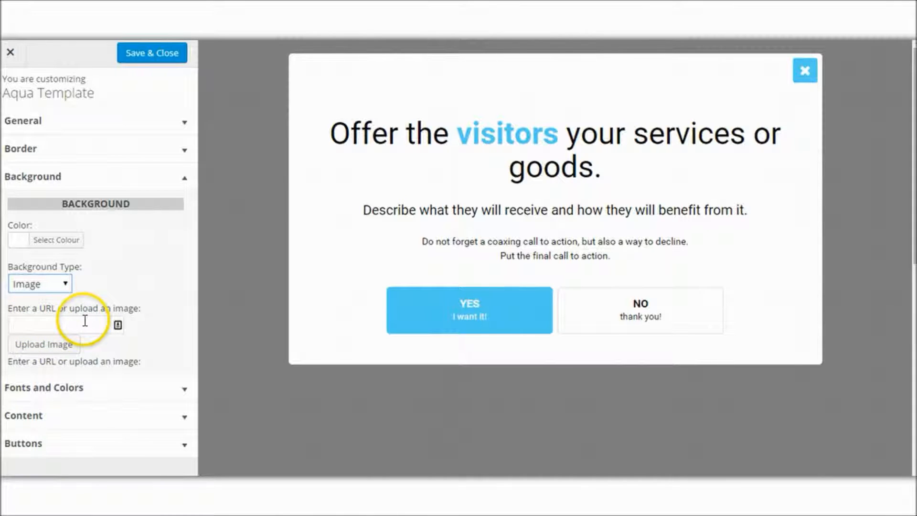
click(57, 344)
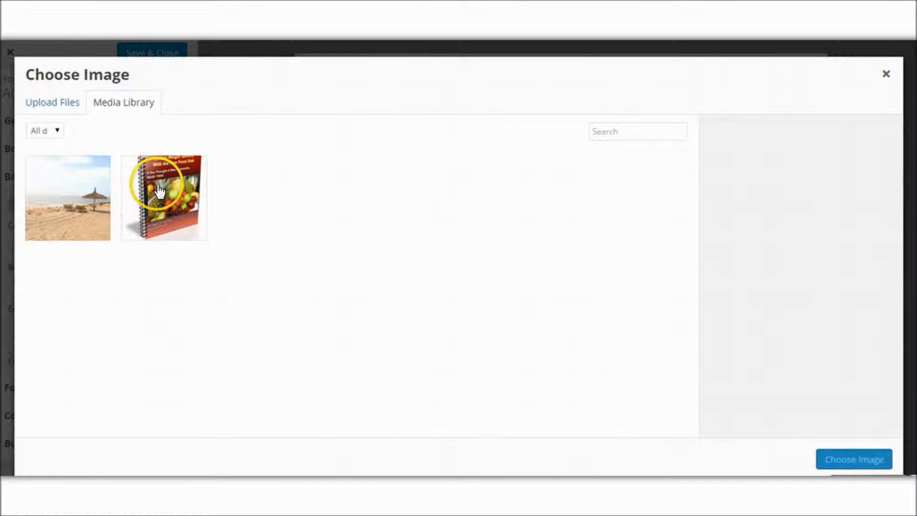
click(71, 193)
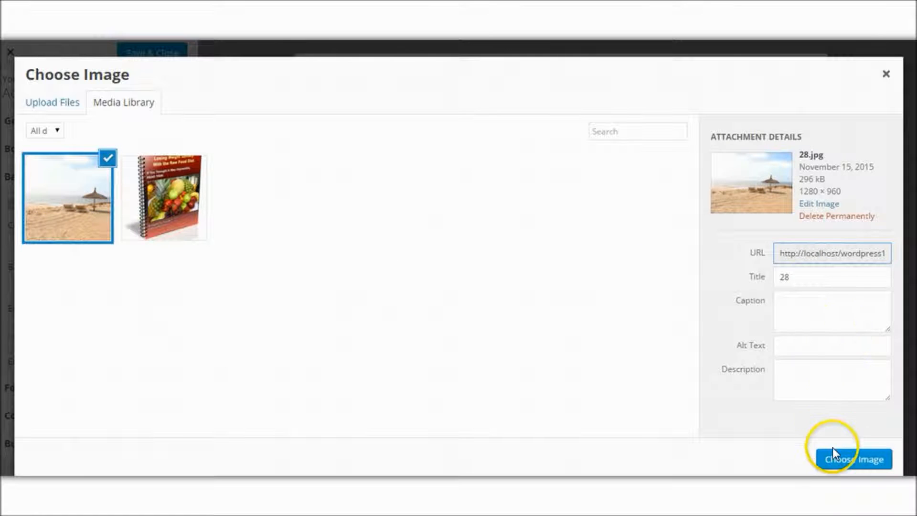
click(834, 459)
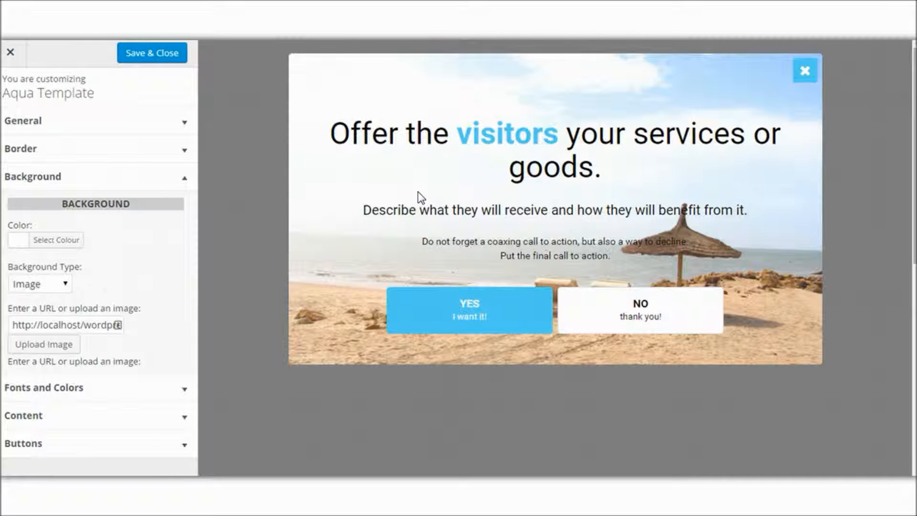
click(19, 240)
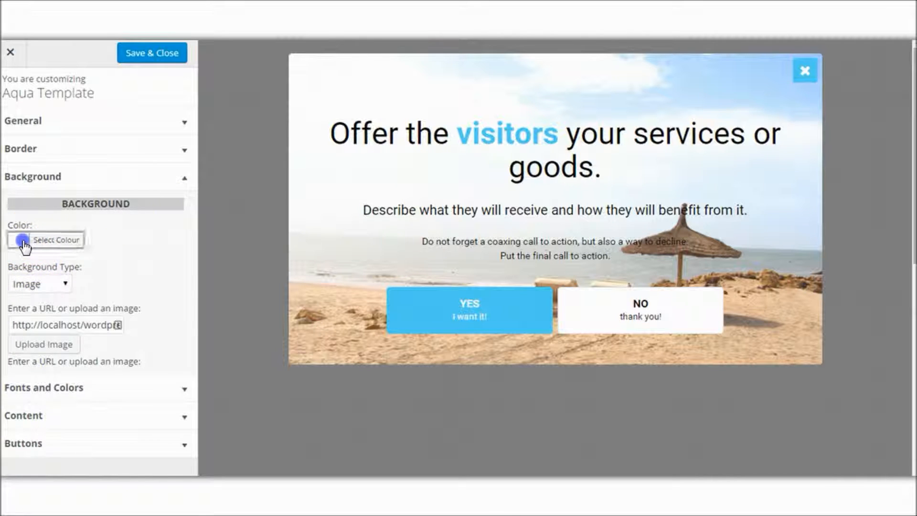
click(54, 243)
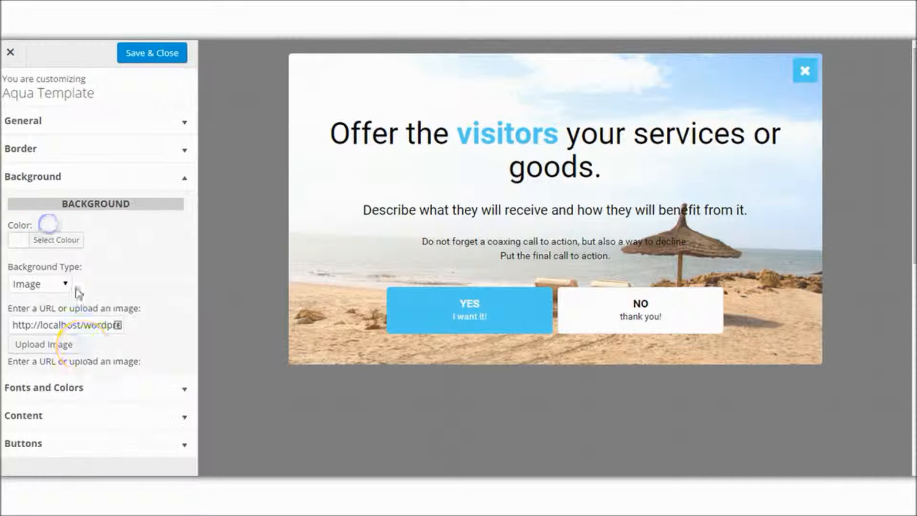
Step: Remove the beach picture from the pop-up's background by clearing its image URL, keeping the white background colour
triple_click(64, 326)
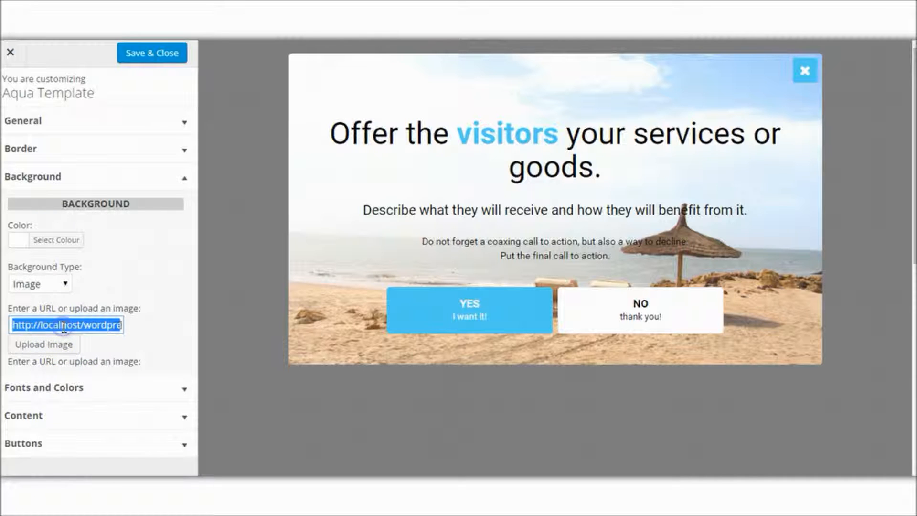
key(BackSpace)
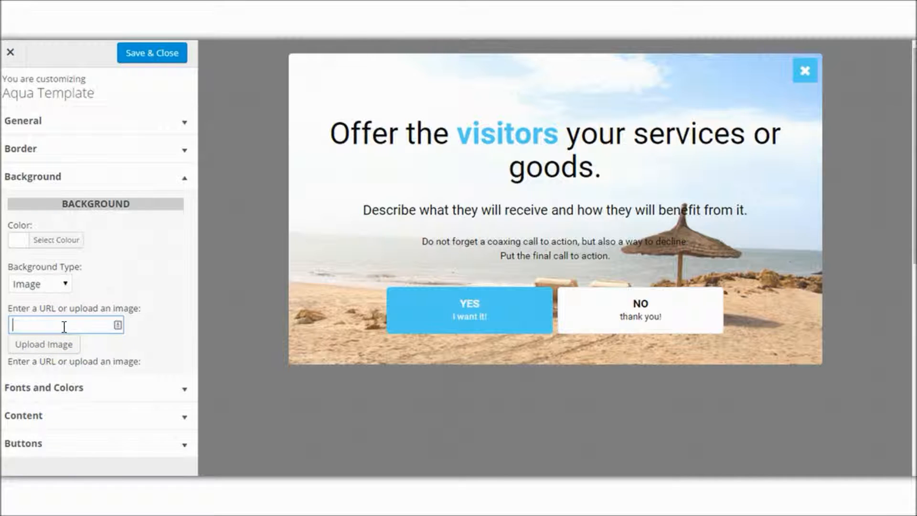
click(28, 241)
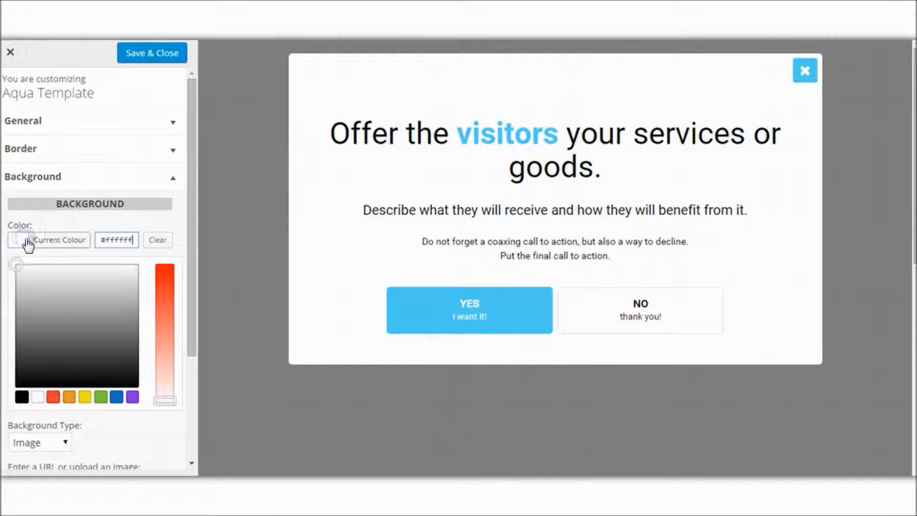
click(135, 220)
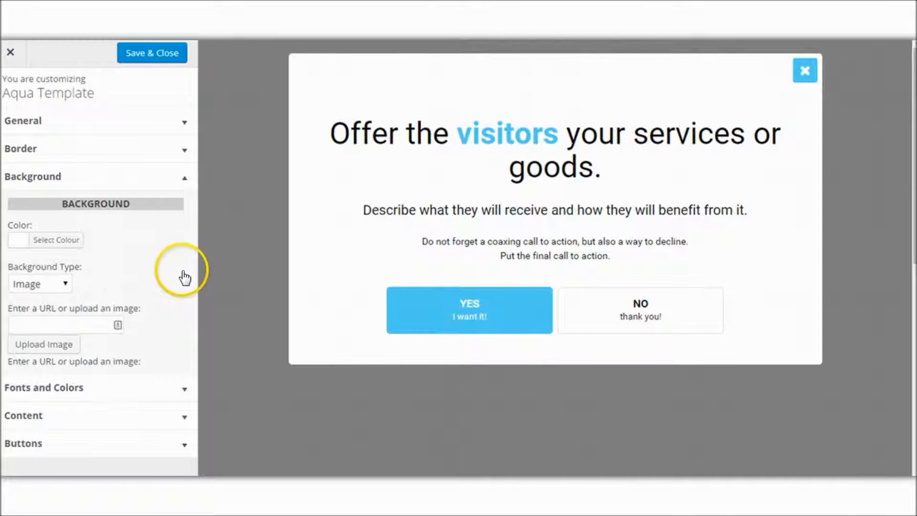
click(185, 178)
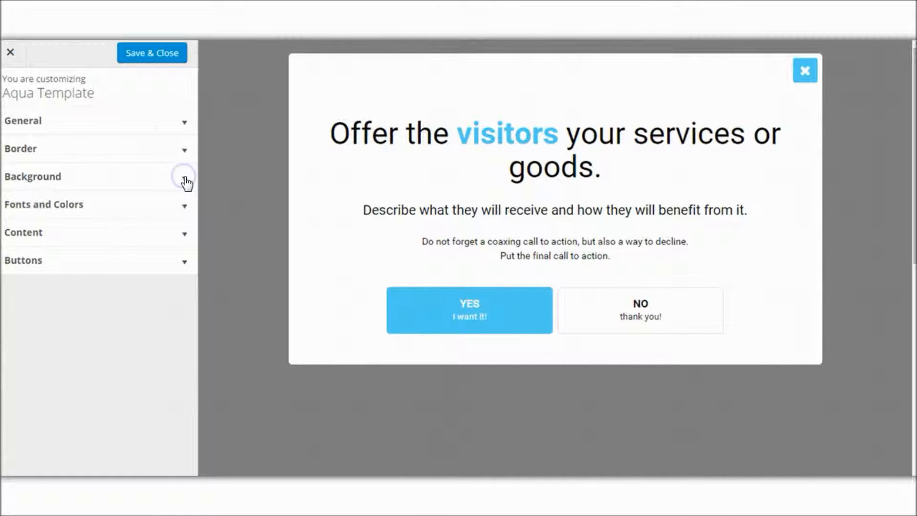
Step: Replace the pop-up's header text with "Here's How To Earn $127 per Day EVERYDAY!", including the quotation marks
click(186, 213)
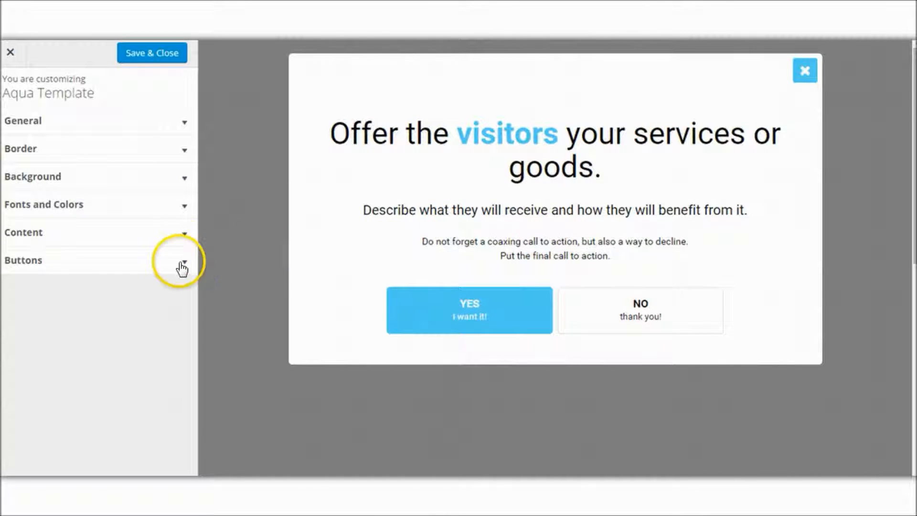
click(186, 238)
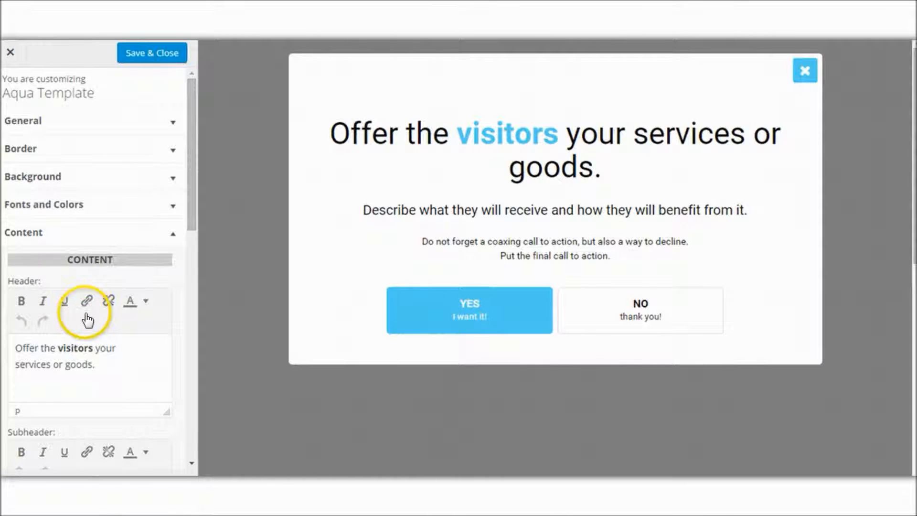
click(117, 366)
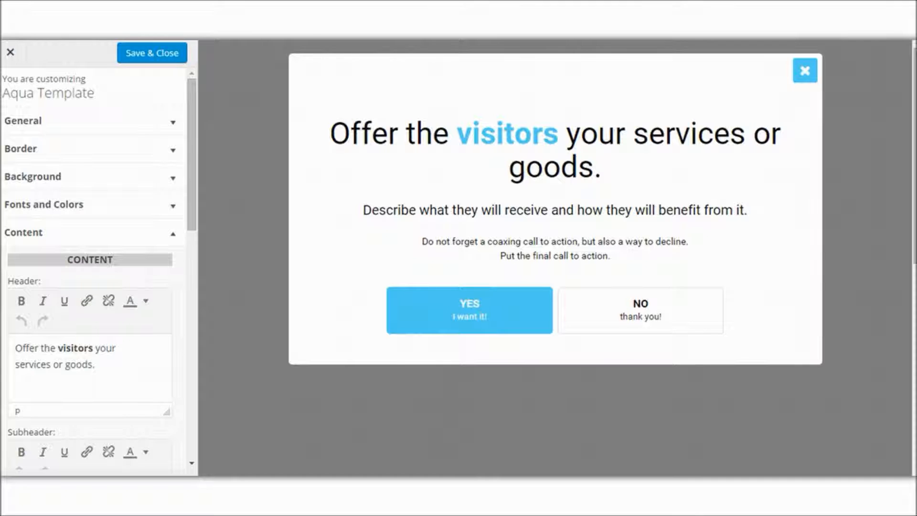
drag(95, 369, 18, 348)
right_click(14, 347)
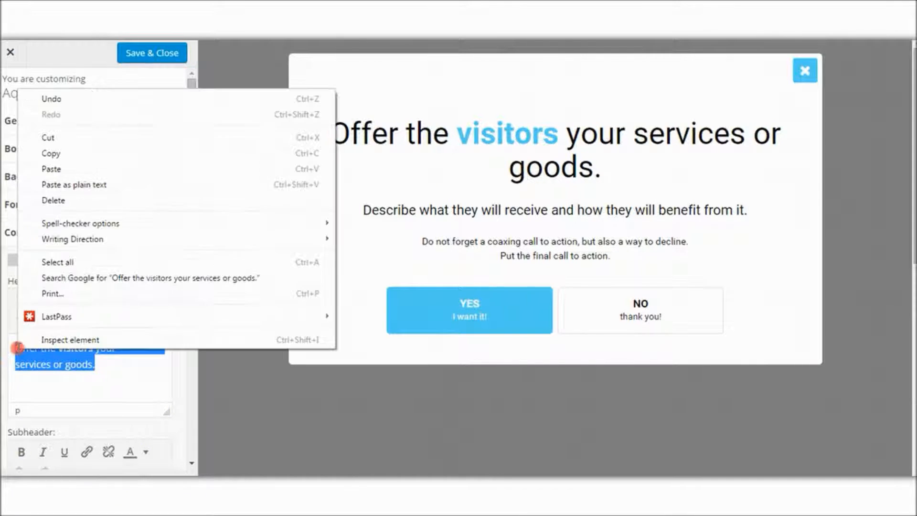
click(73, 170)
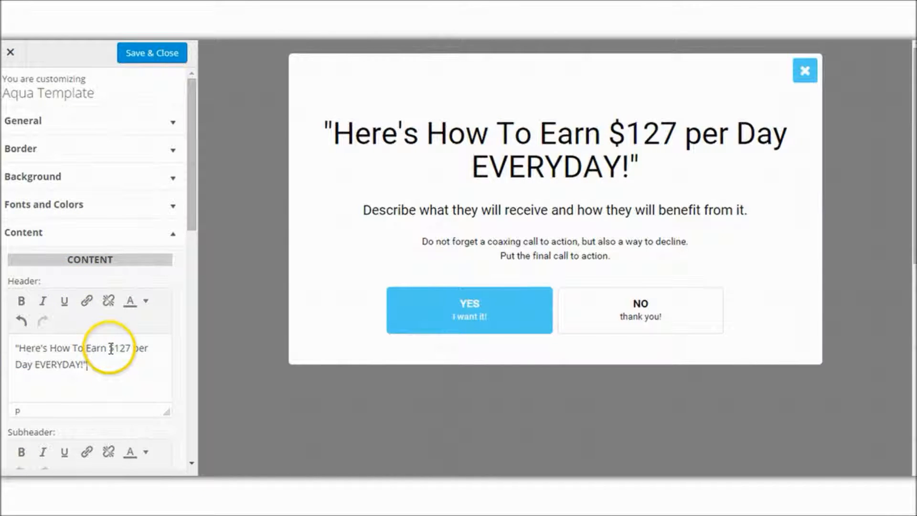
Step: Colour "$127" red and underline "EVERYDAY!" in the pop-up's header text
drag(110, 348, 130, 348)
click(146, 301)
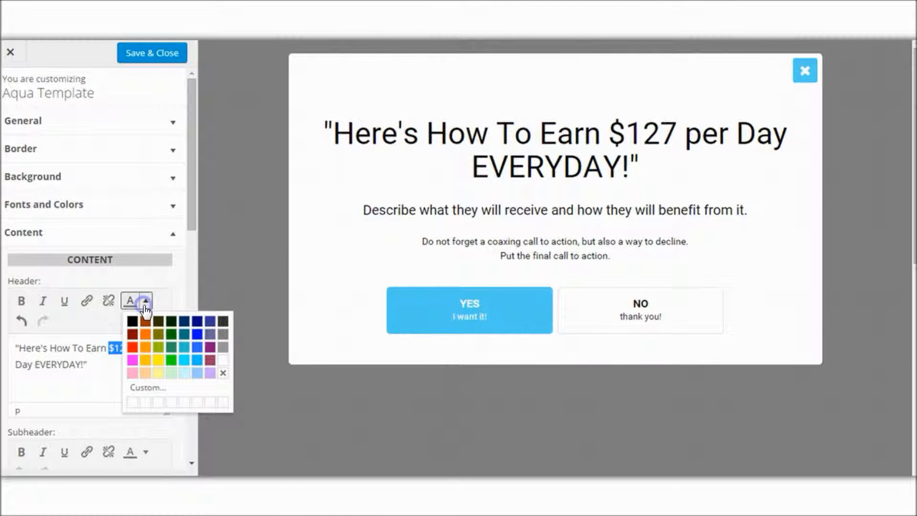
click(133, 347)
click(115, 368)
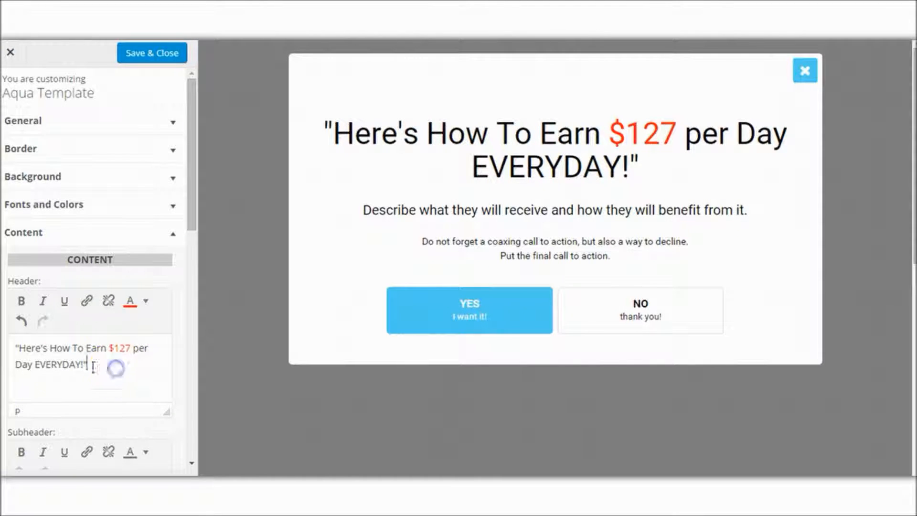
drag(34, 364, 78, 367)
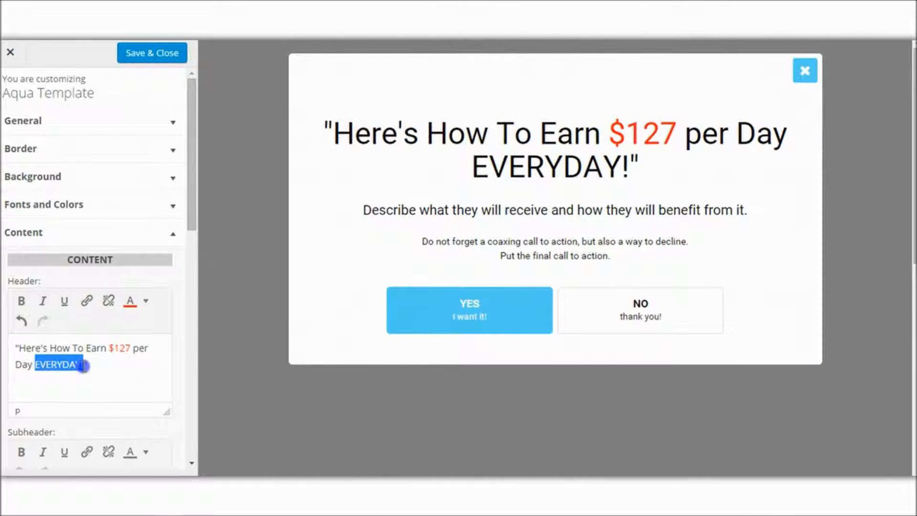
click(64, 301)
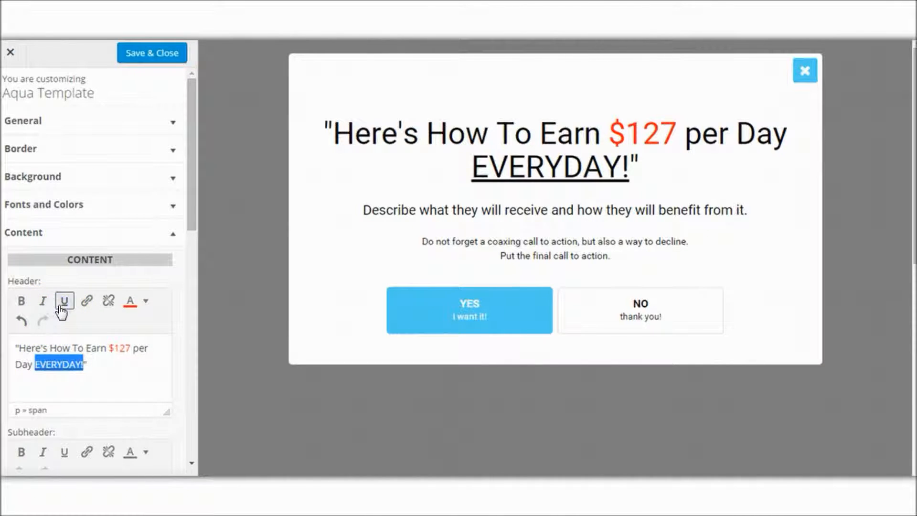
click(143, 394)
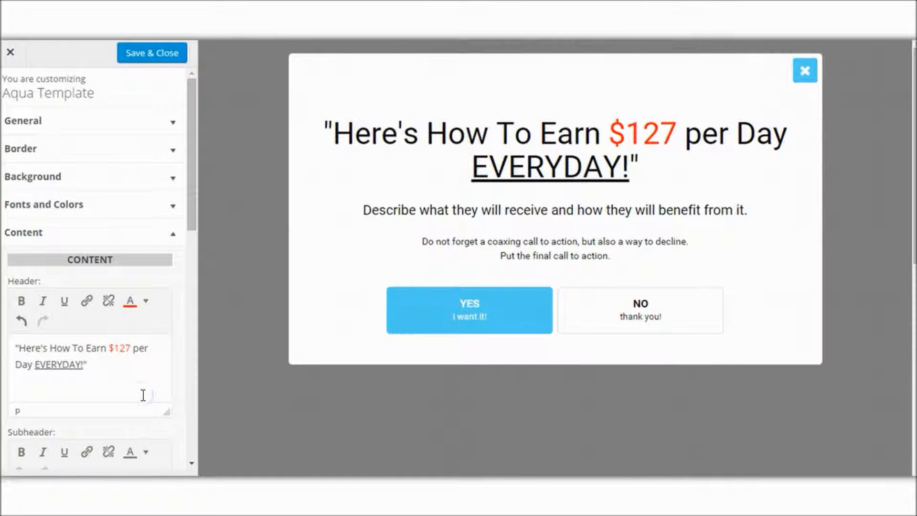
Step: Replace the subheader text with "A Simple System Anyone Can Use That Pays Money Into Your Bank Like Clockwork"
drag(189, 224, 195, 300)
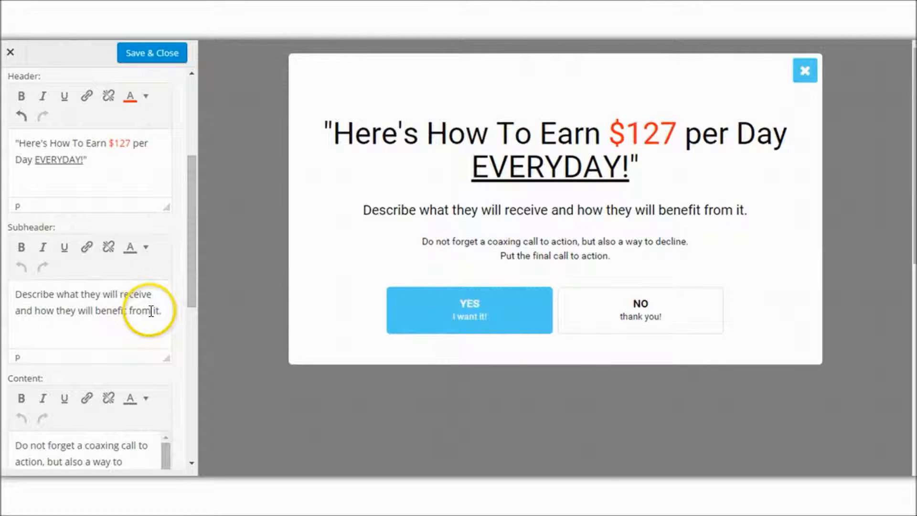
drag(163, 311, 17, 292)
right_click(17, 292)
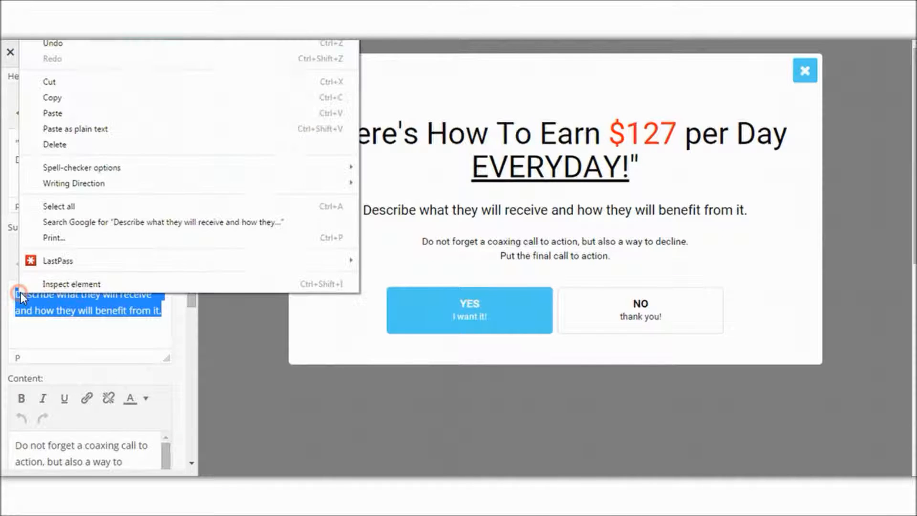
click(67, 119)
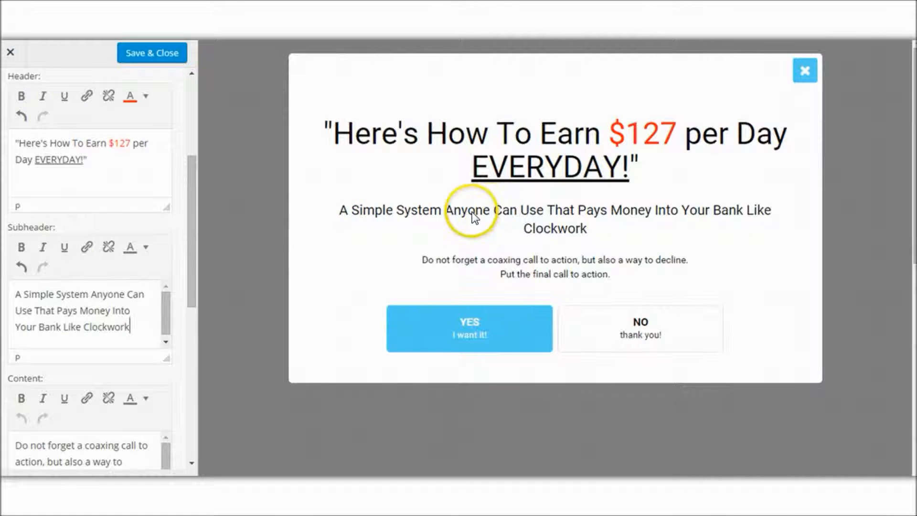
Step: Unlink "call to action." and replace the content text with "A Proven System That Works - YOURS COMPLETELY FREE For a Limited Time Only!"
click(191, 238)
drag(190, 236, 206, 302)
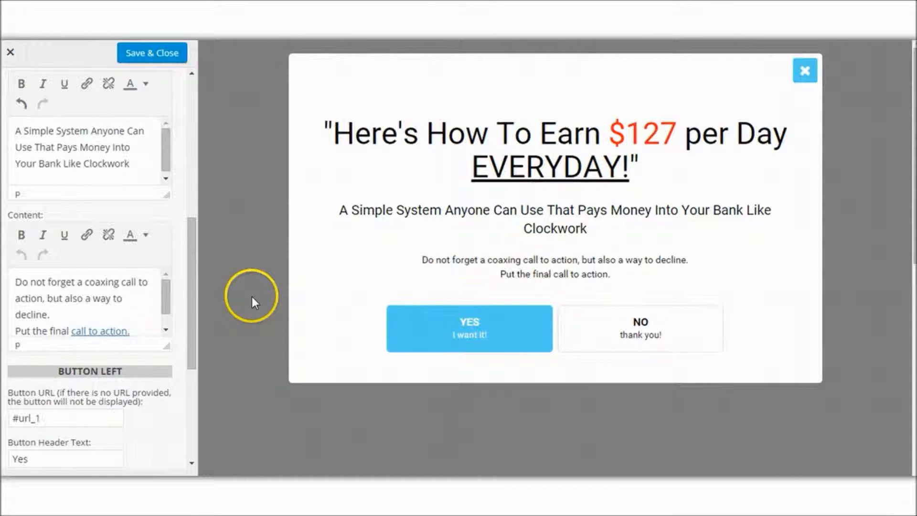
drag(134, 332, 78, 313)
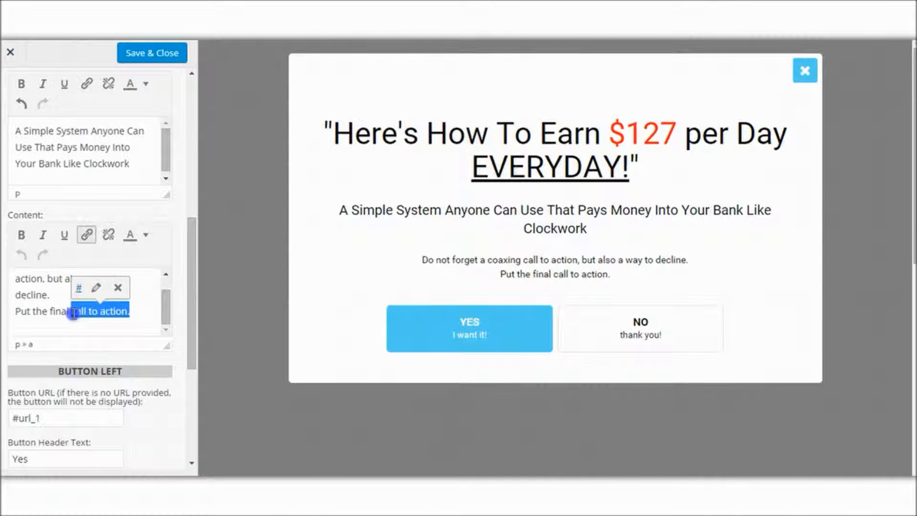
click(109, 234)
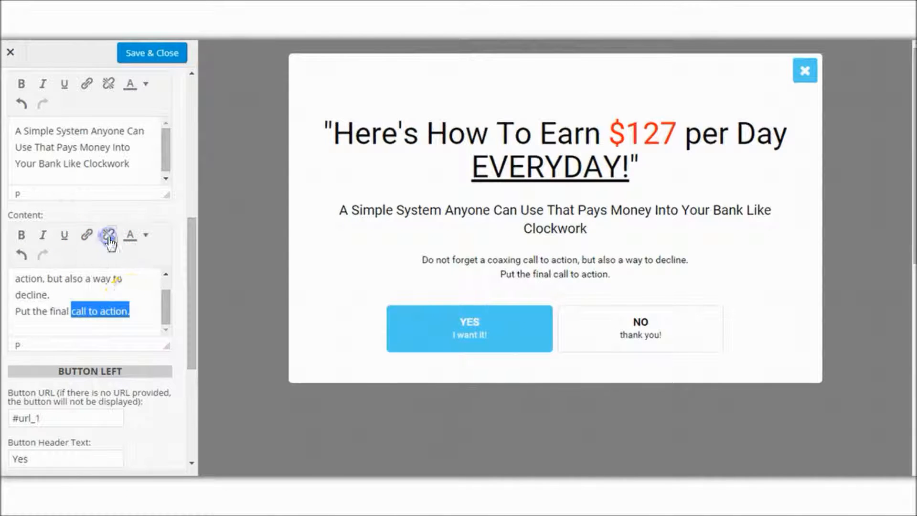
click(137, 325)
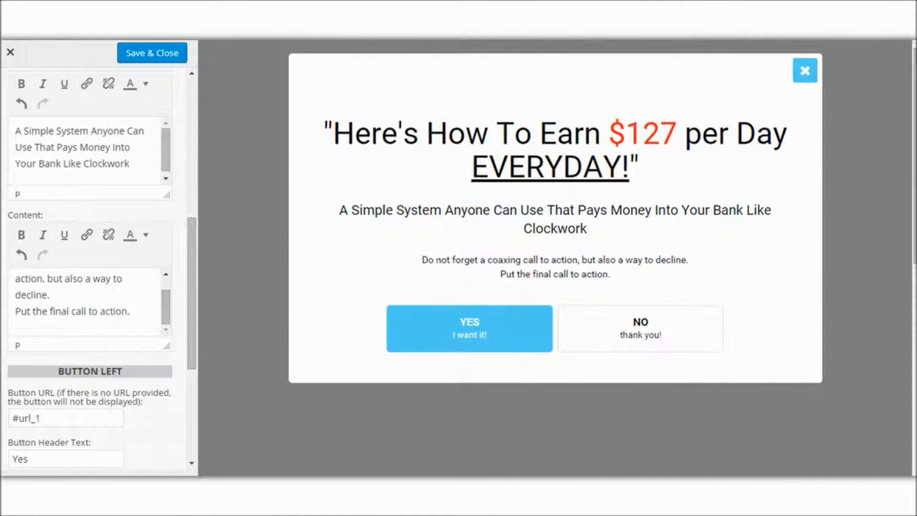
drag(130, 313, 16, 266)
right_click(19, 281)
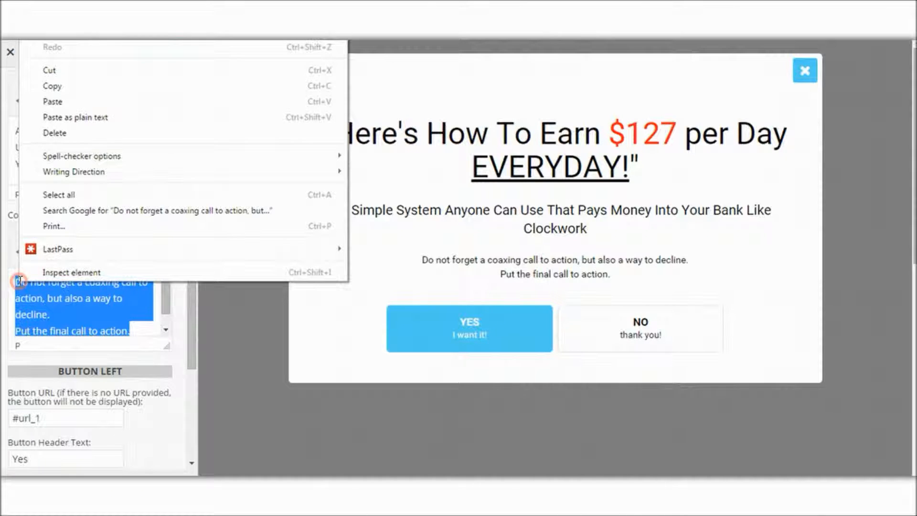
click(95, 102)
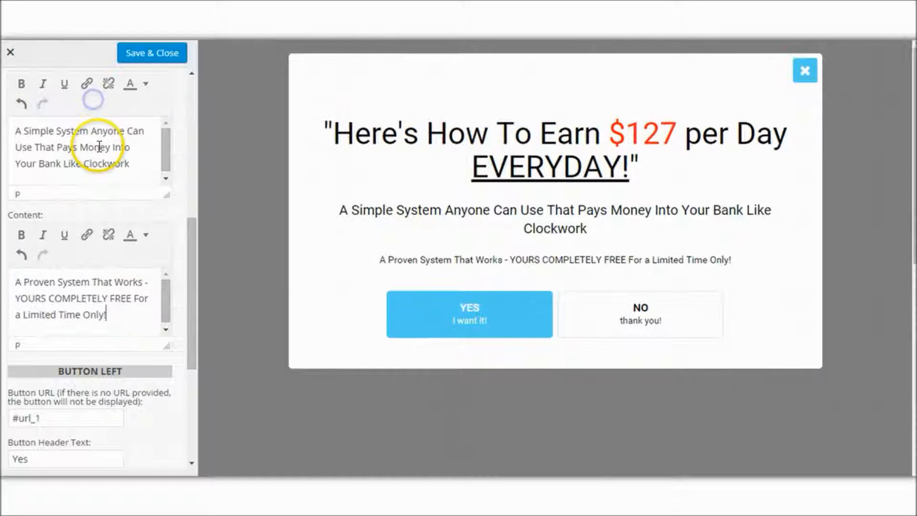
click(126, 203)
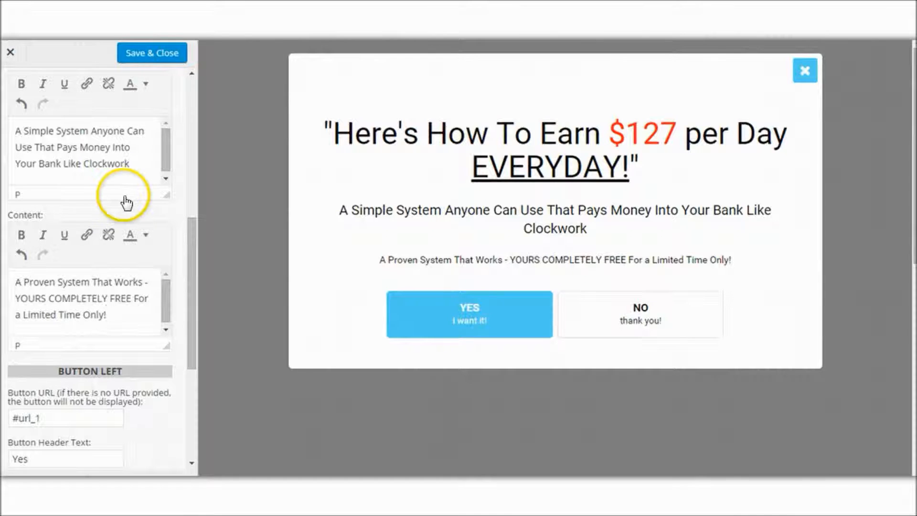
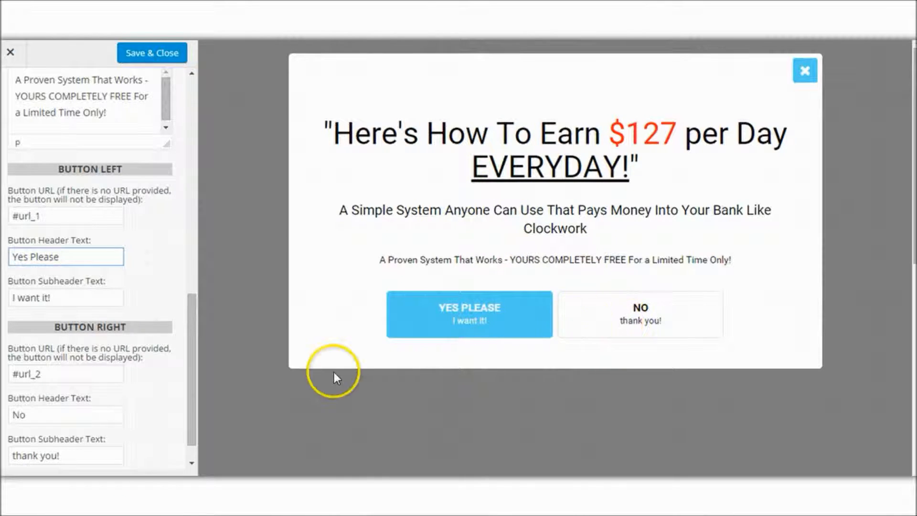
Step: Review the URL and text fields of both pop-up buttons and the colour and border options for the buttons
click(195, 380)
drag(195, 380, 195, 400)
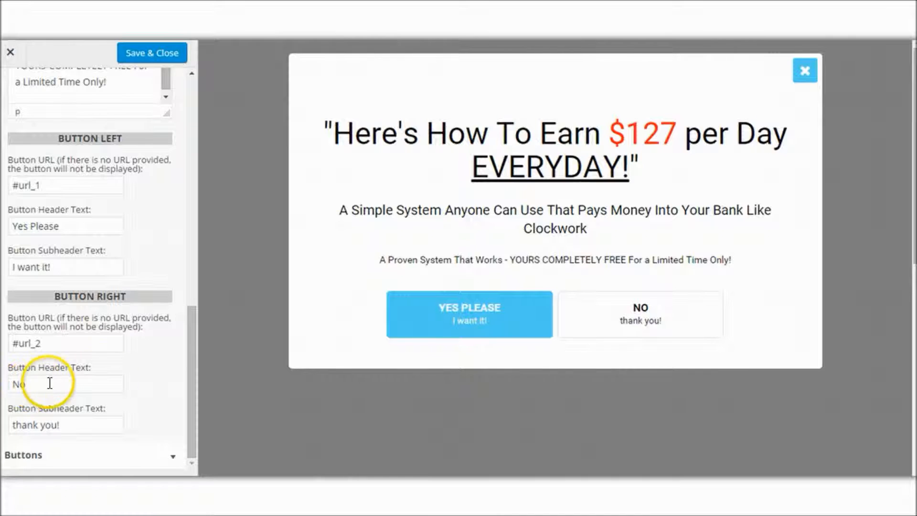
drag(188, 380, 206, 272)
drag(193, 216, 194, 130)
click(174, 165)
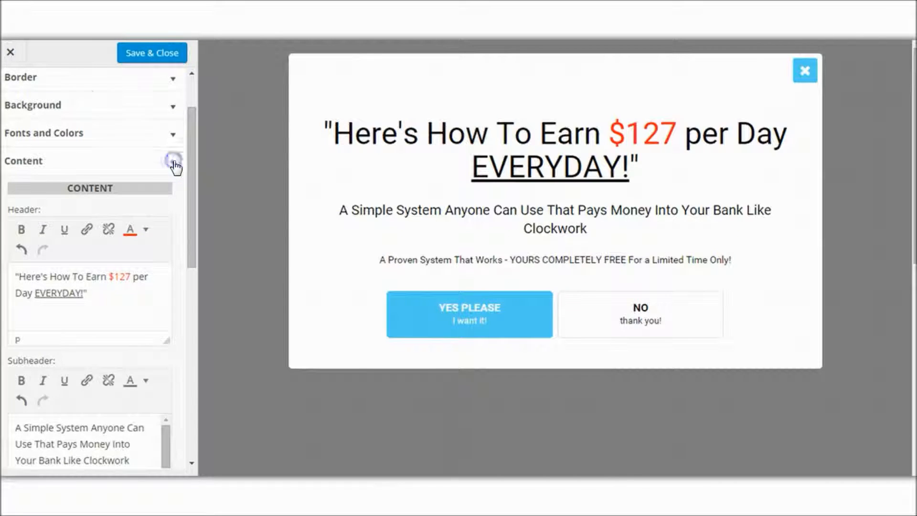
click(185, 262)
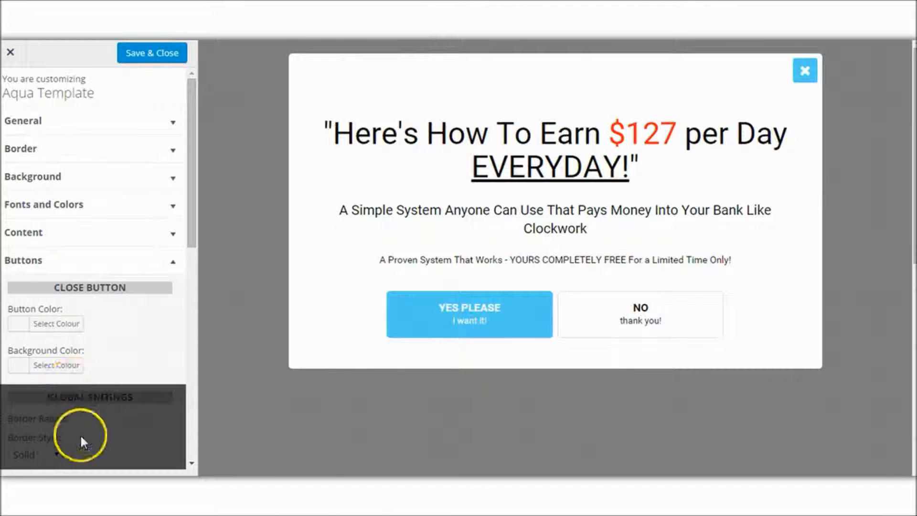
mouse_move(87, 342)
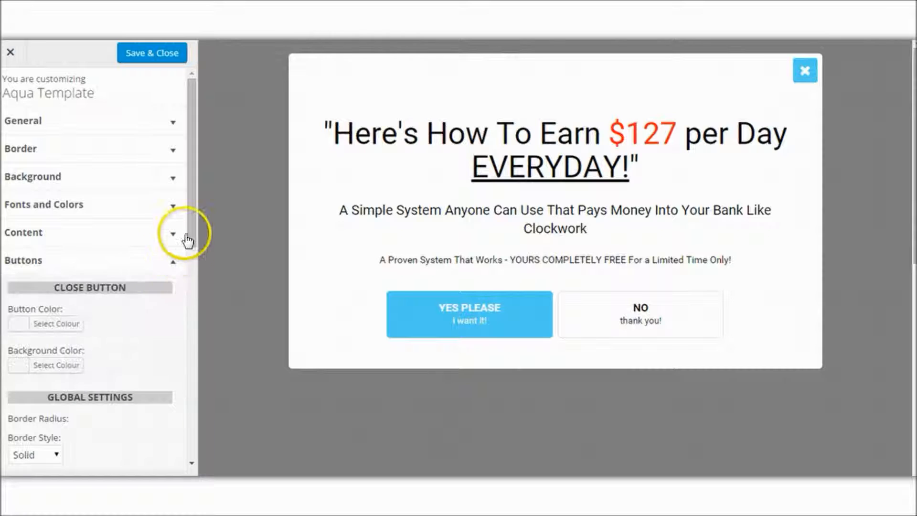
Step: Save and close the Aqua template customization and open the settings of the demo pop pop-up
click(167, 56)
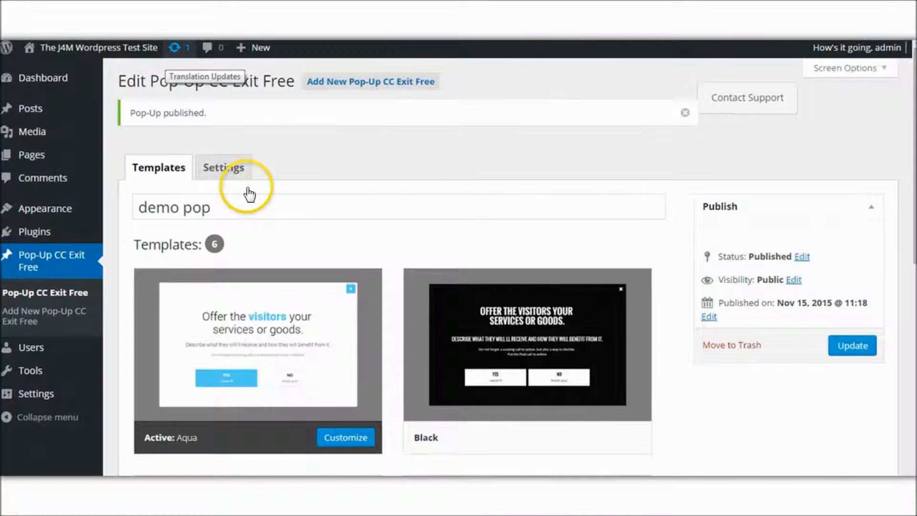
click(225, 169)
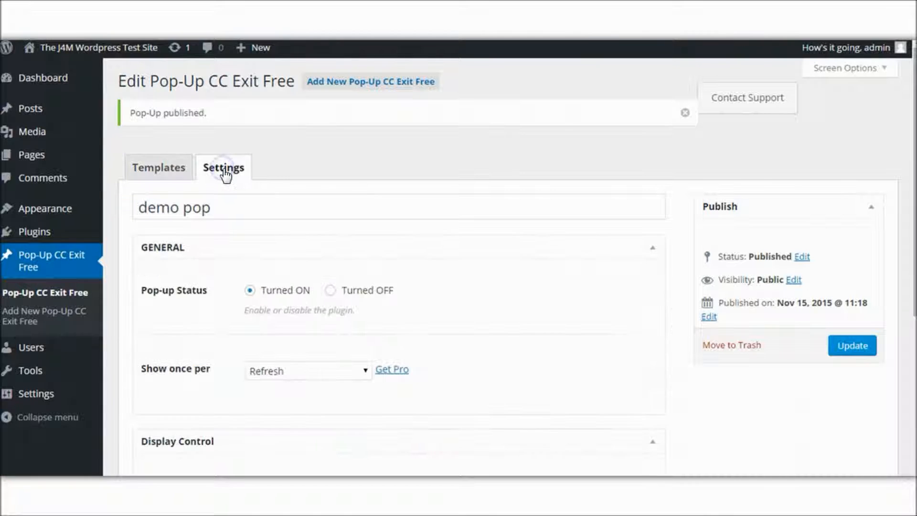
click(188, 298)
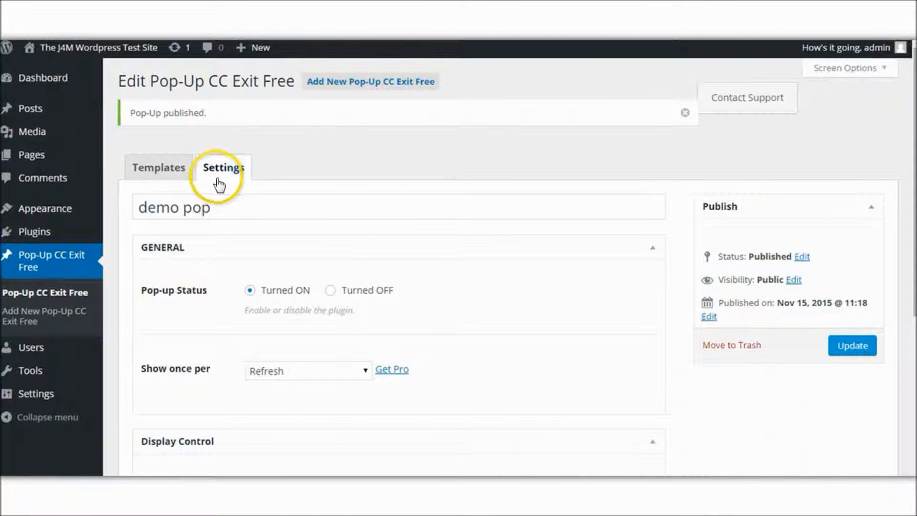
Step: Select Privacy Policy as a page on which the pop-up is disabled in the display control settings
scroll(235, 305, down, 6)
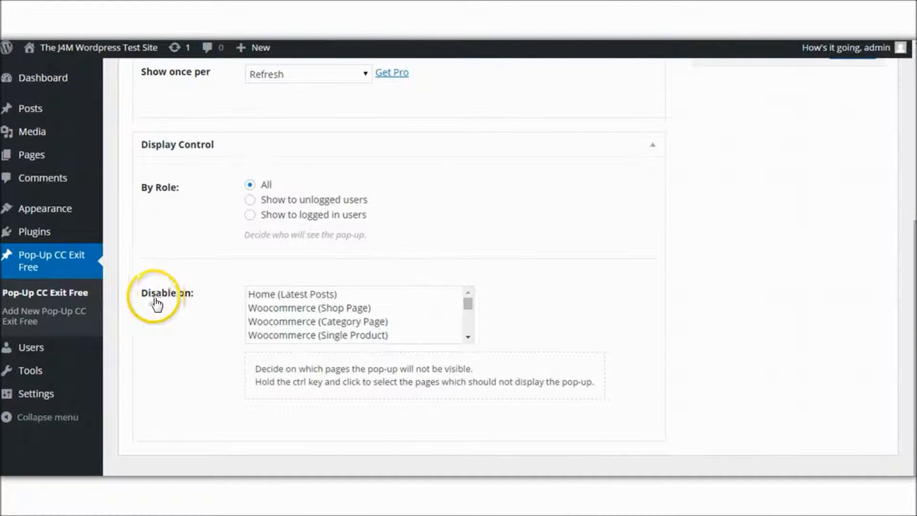
drag(466, 303, 466, 323)
click(279, 311)
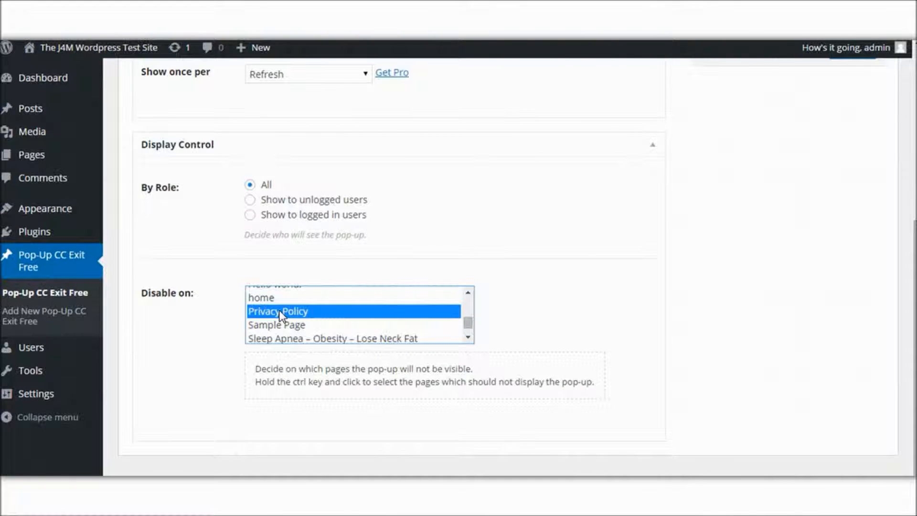
Step: Add Sample Page to the pages on which the pop-up is disabled and save the pop-up settings
ctrl+click(282, 325)
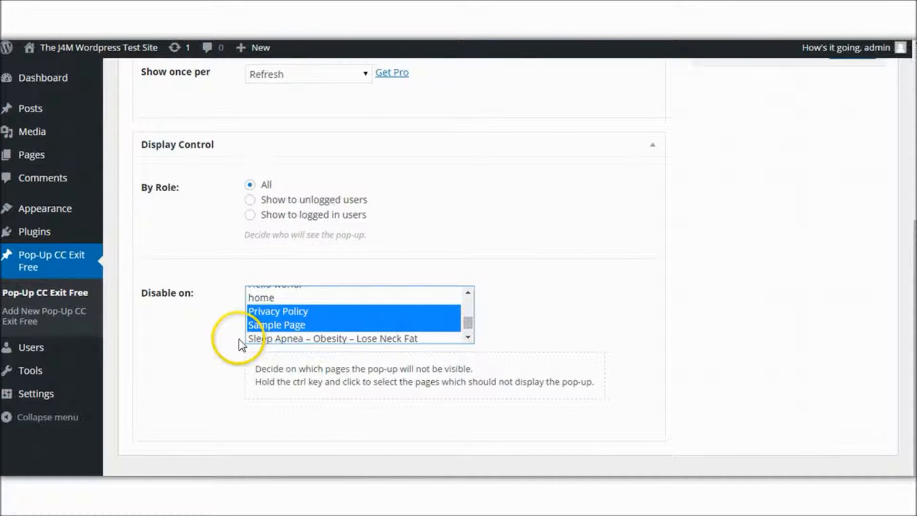
scroll(829, 309, up, 5)
click(845, 346)
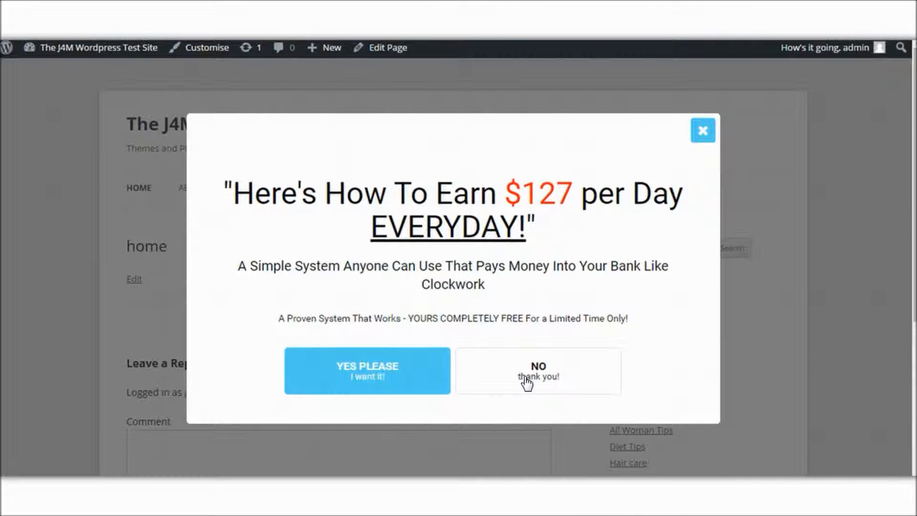
Step: Close the exit pop-up on the site's home page and check the About Us and Privacy Policy pages for the pop-up
click(703, 133)
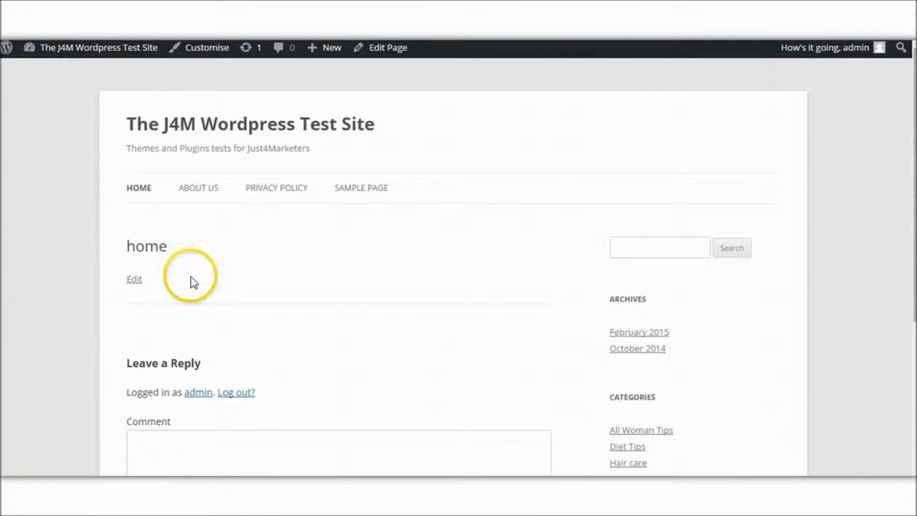
click(201, 188)
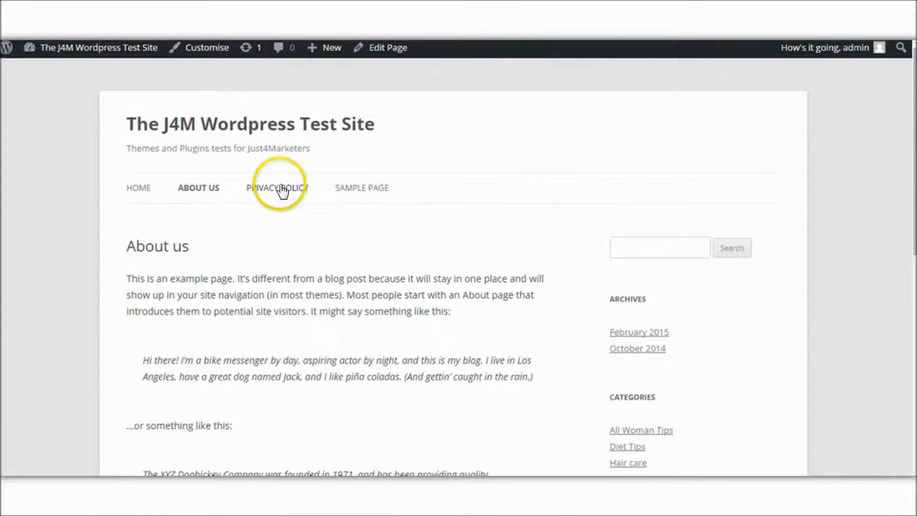
click(281, 187)
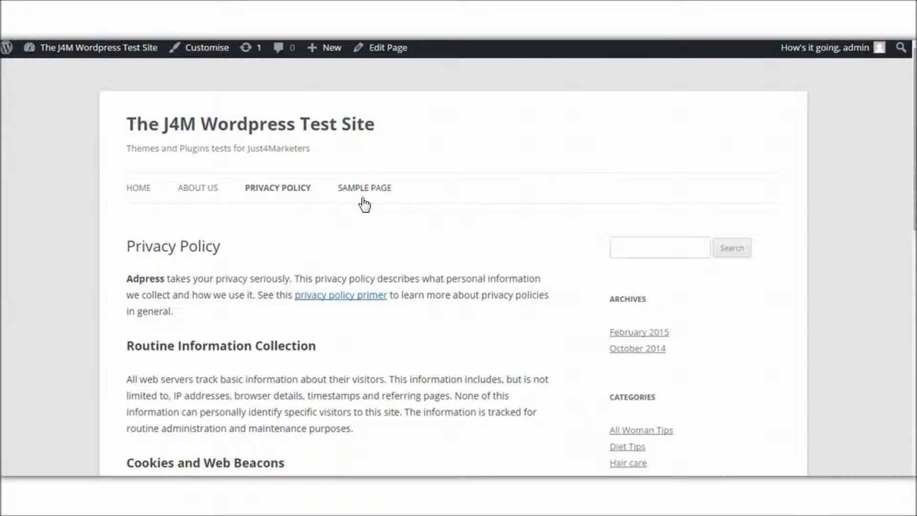
click(272, 128)
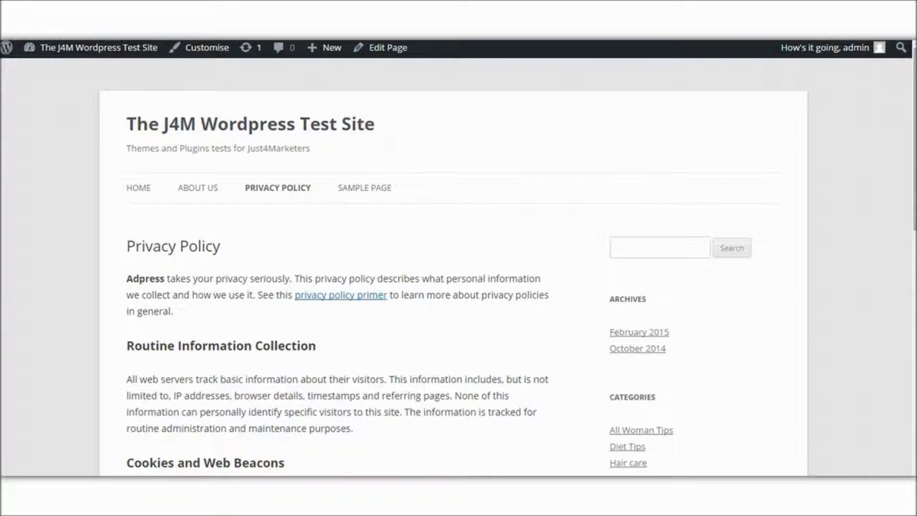